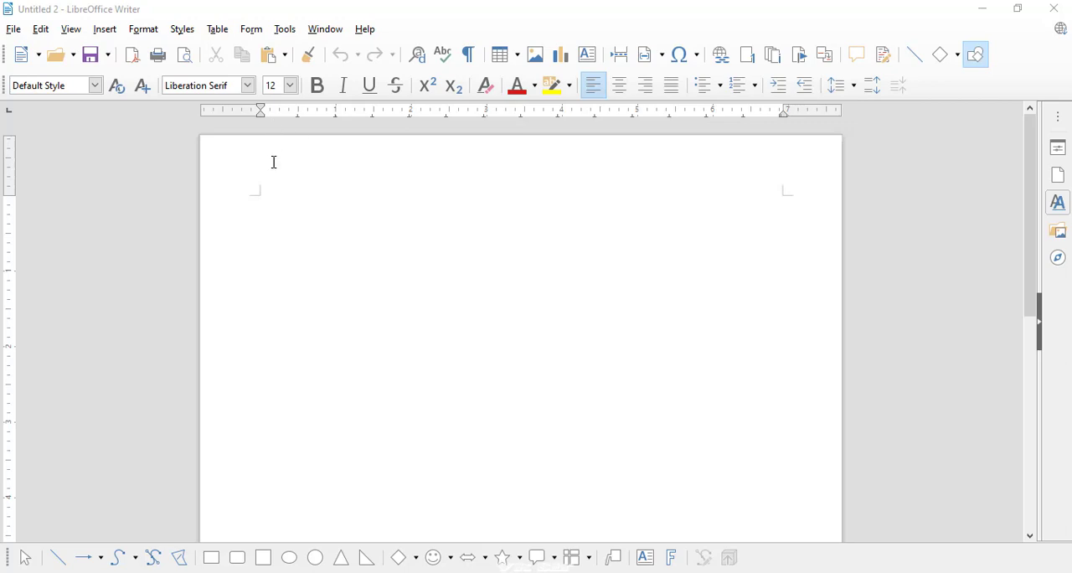
click(218, 31)
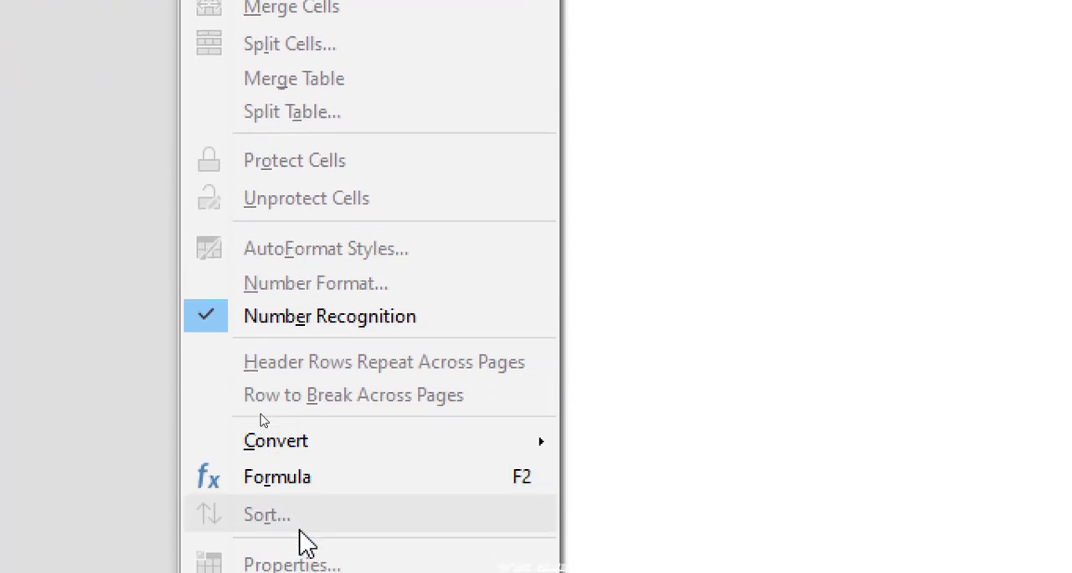
mouse_move(286, 63)
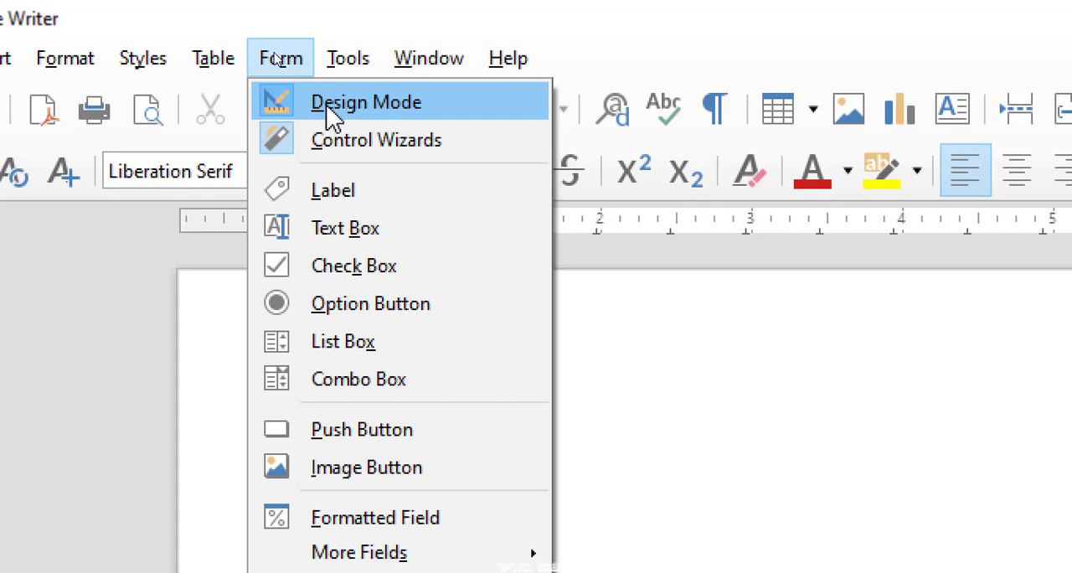
- Switch the form Design Mode off and back on, two times in a row
click(326, 108)
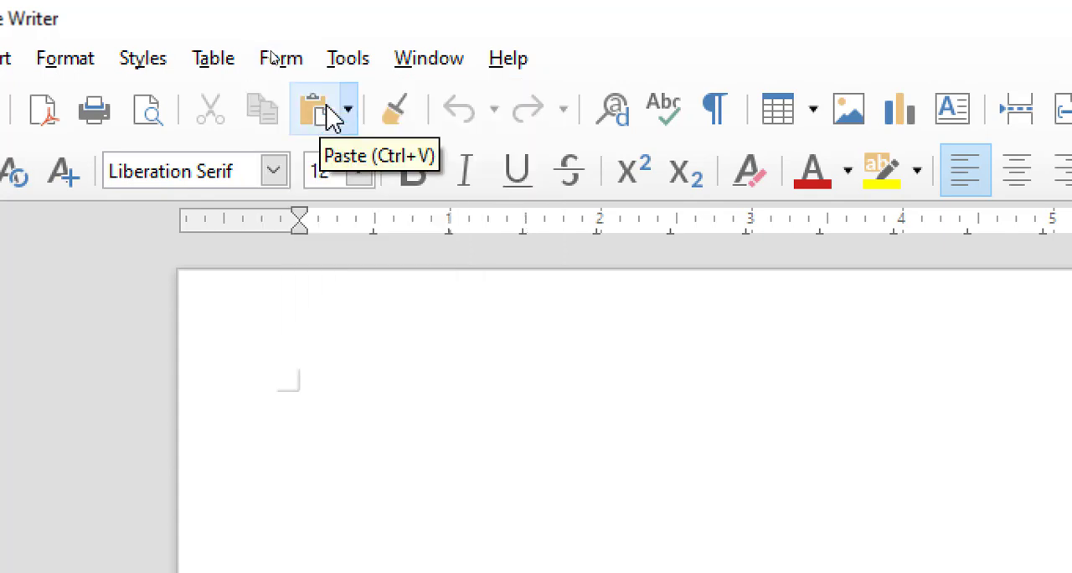
click(287, 62)
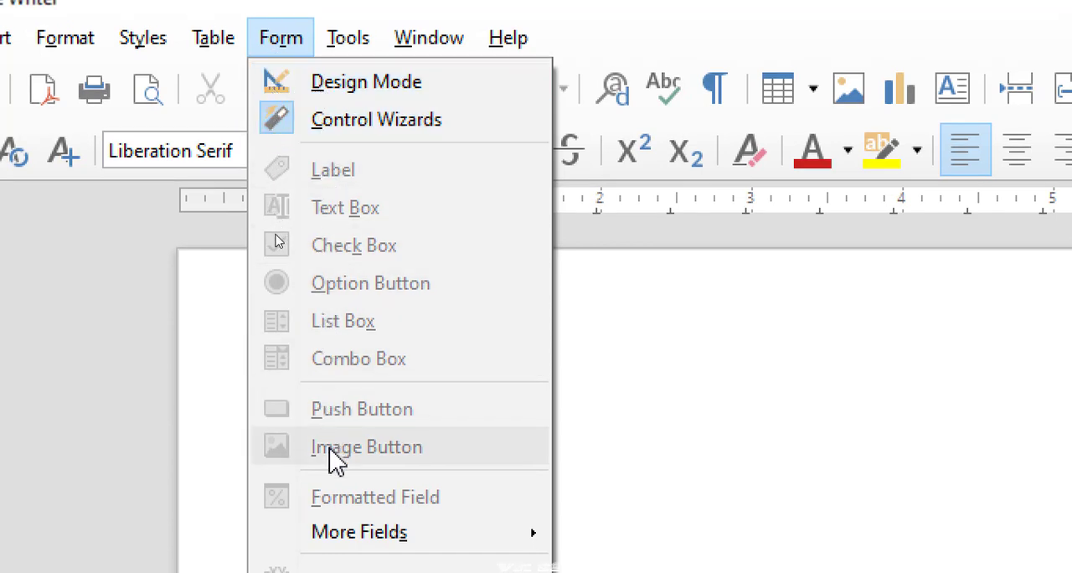
click(350, 99)
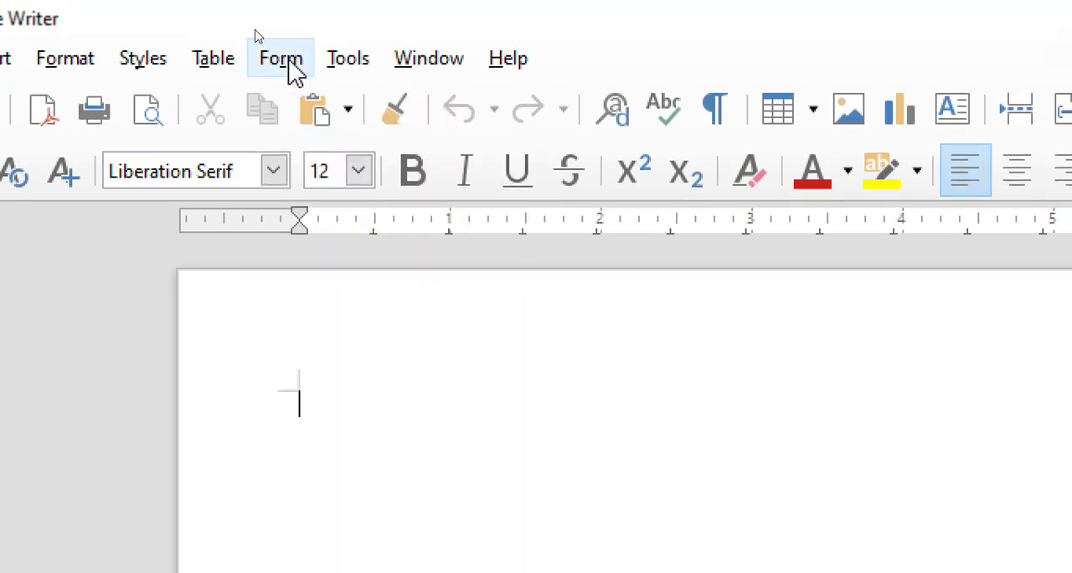
click(288, 39)
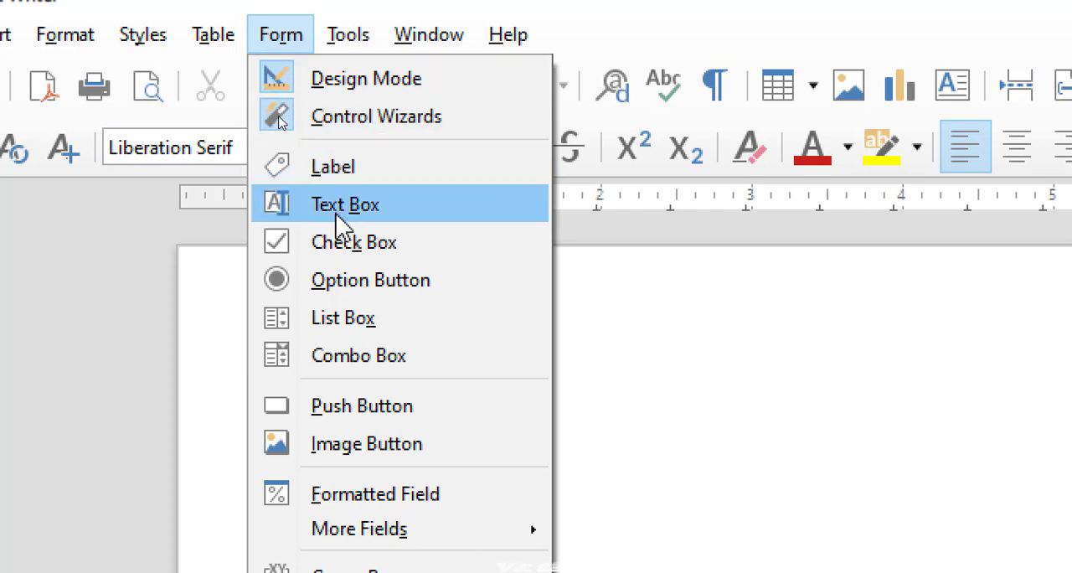
click(346, 98)
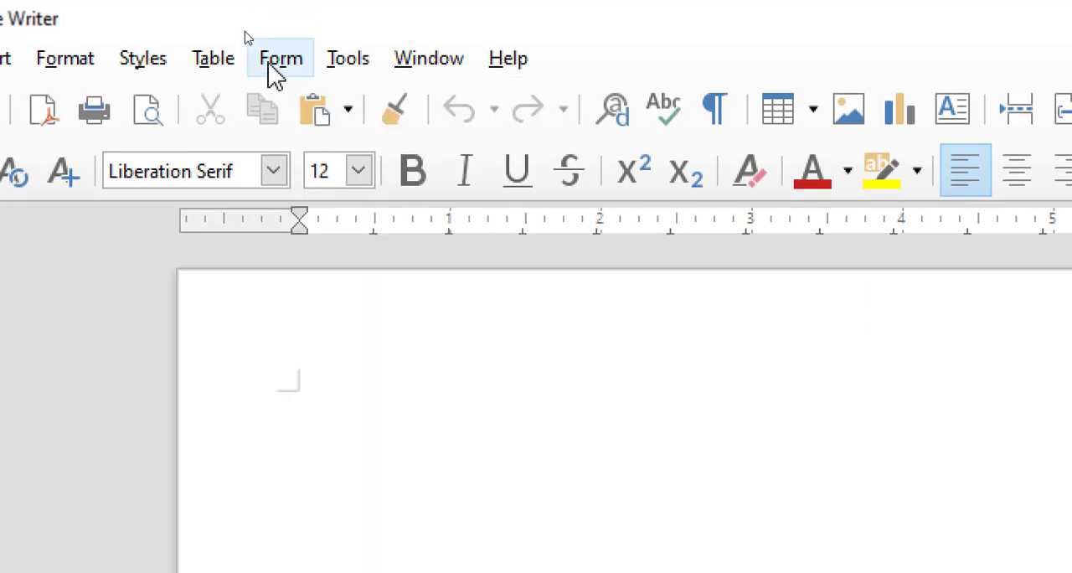
click(272, 38)
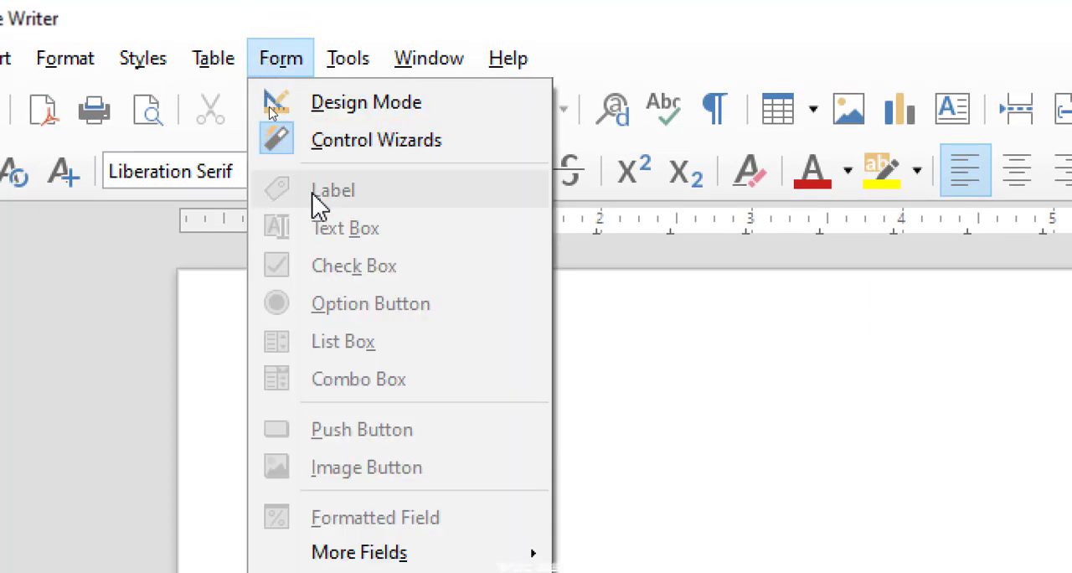
click(322, 109)
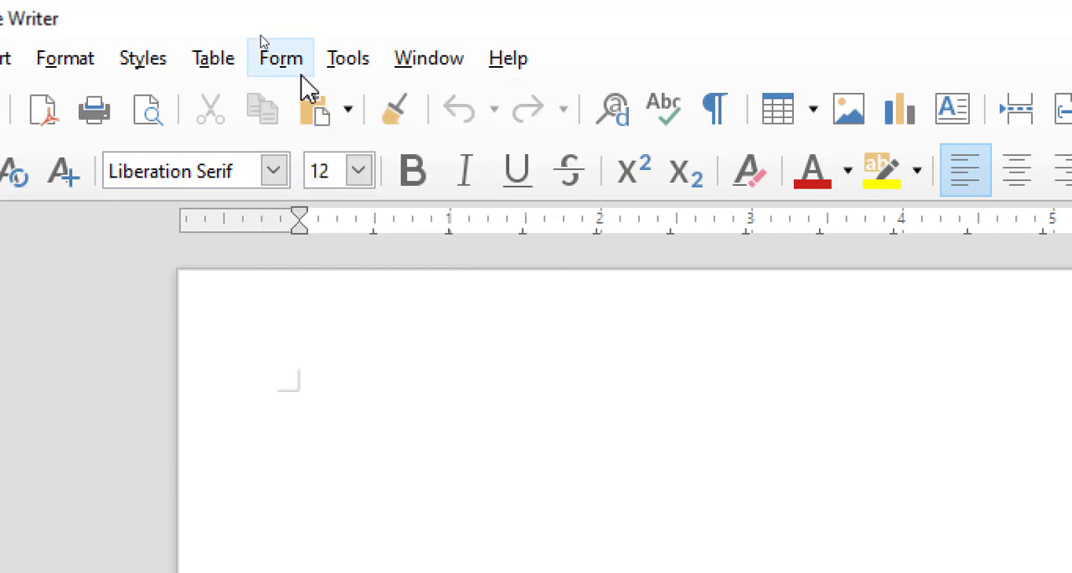
- Draw a label form control about 2.40 × 0.27 inches near the start of the blank page
click(274, 52)
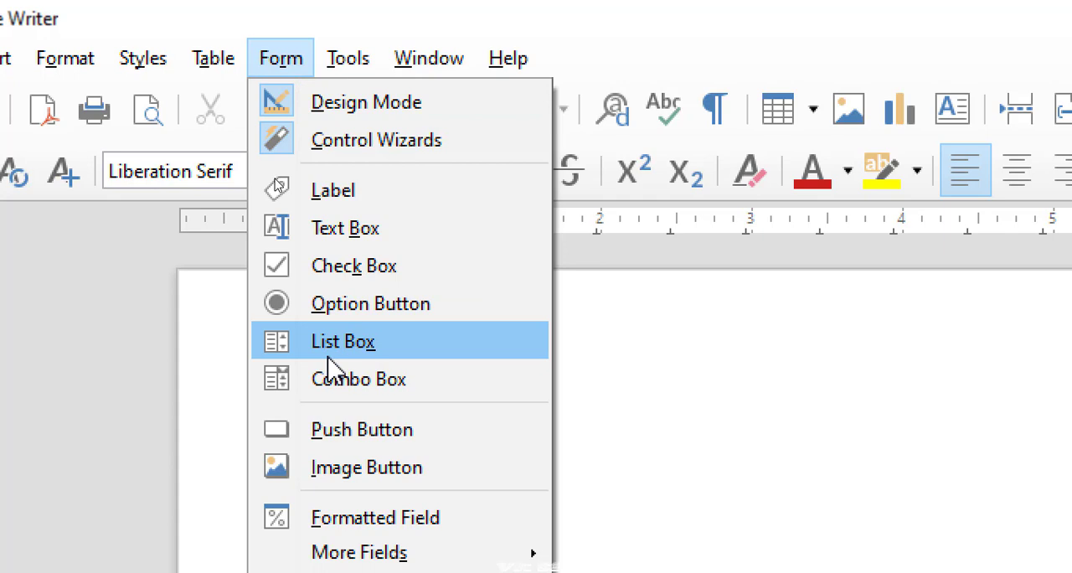
click(347, 199)
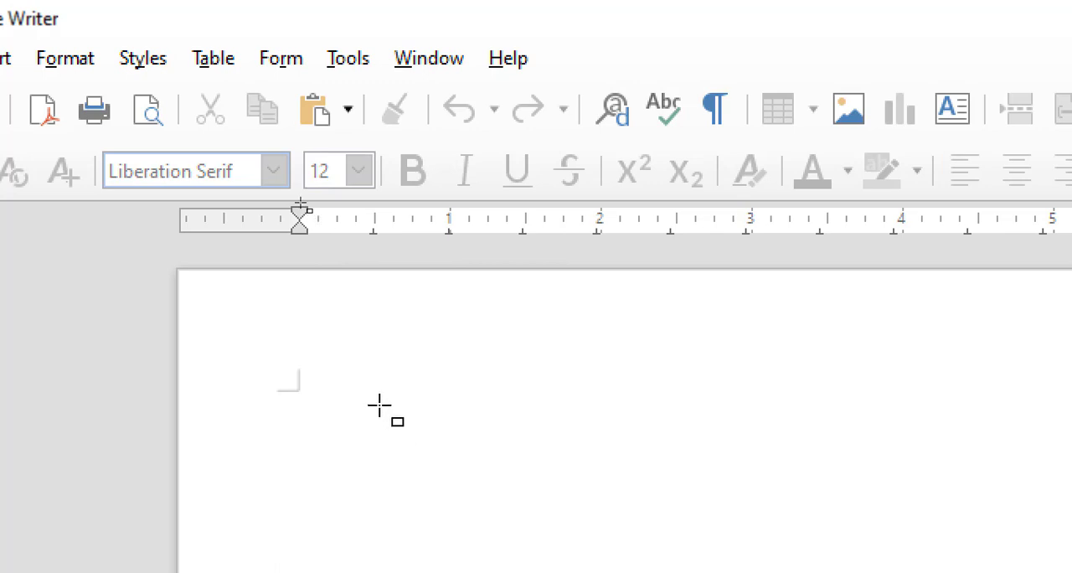
drag(381, 408, 744, 449)
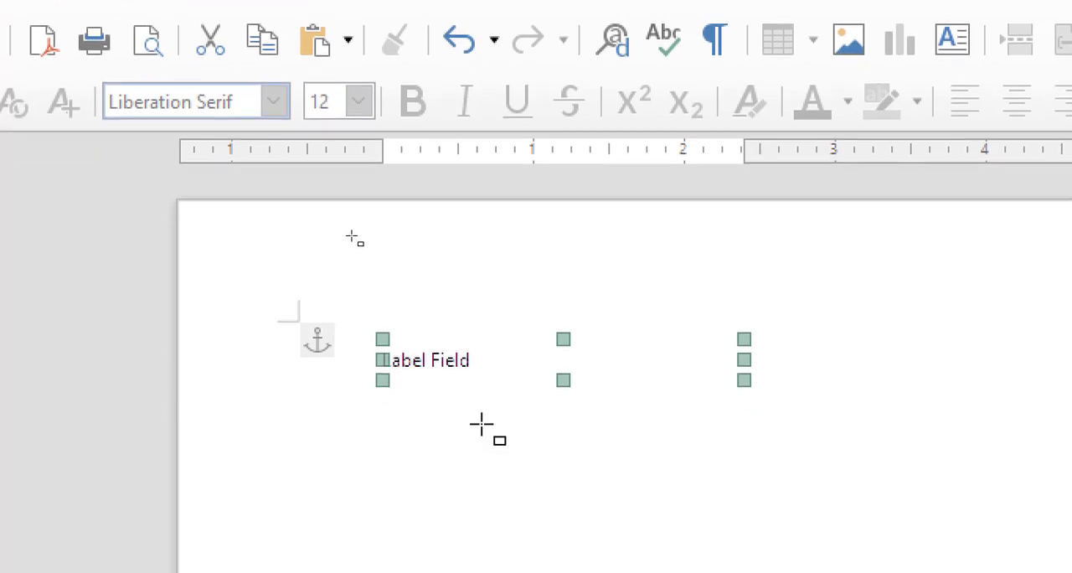
- Open the label control's properties and set its label text to "Student name"
right_click(447, 361)
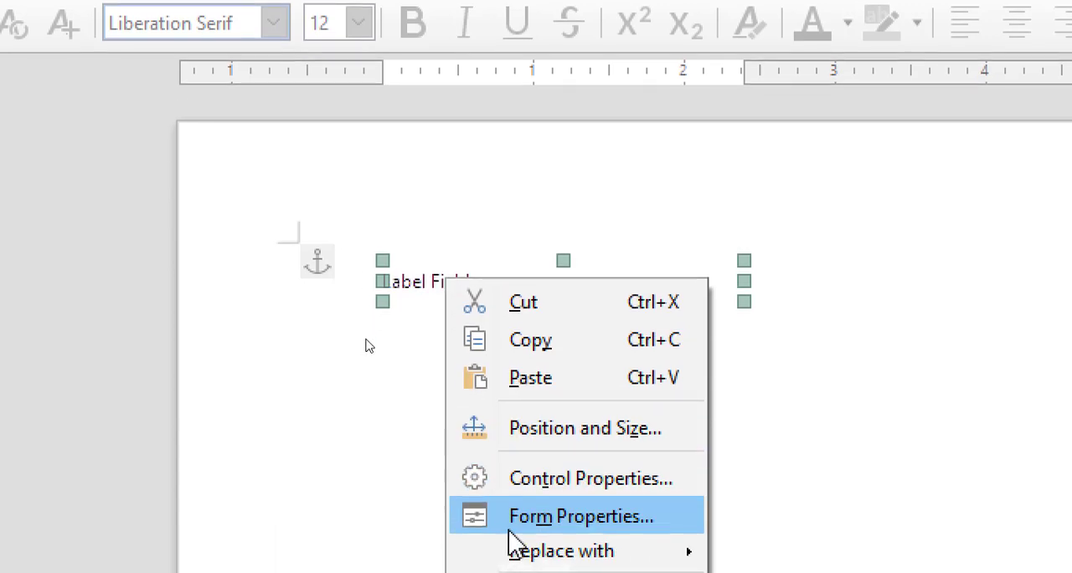
click(552, 482)
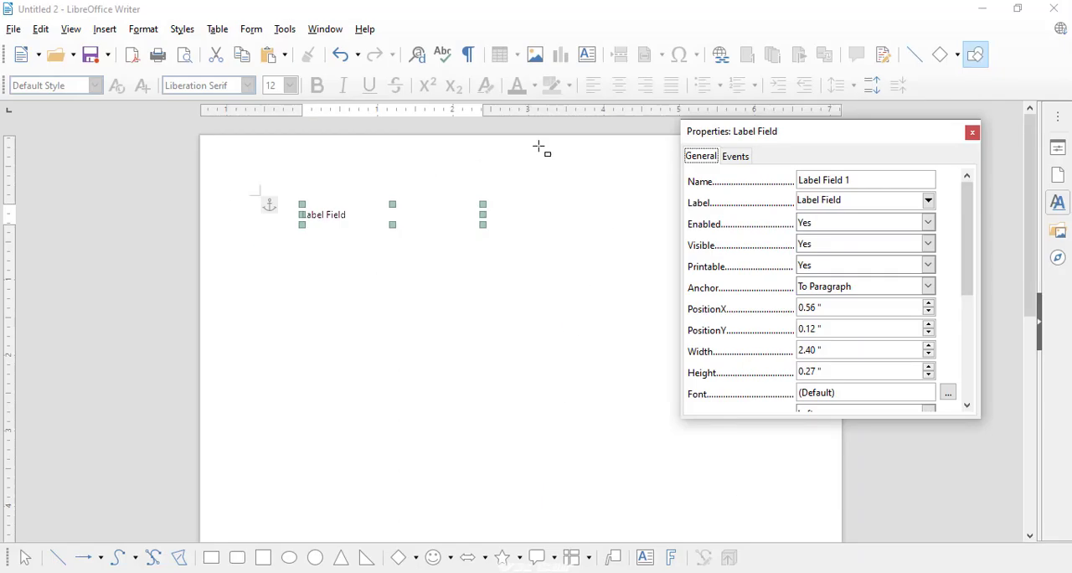
scroll(662, 138, up, 2)
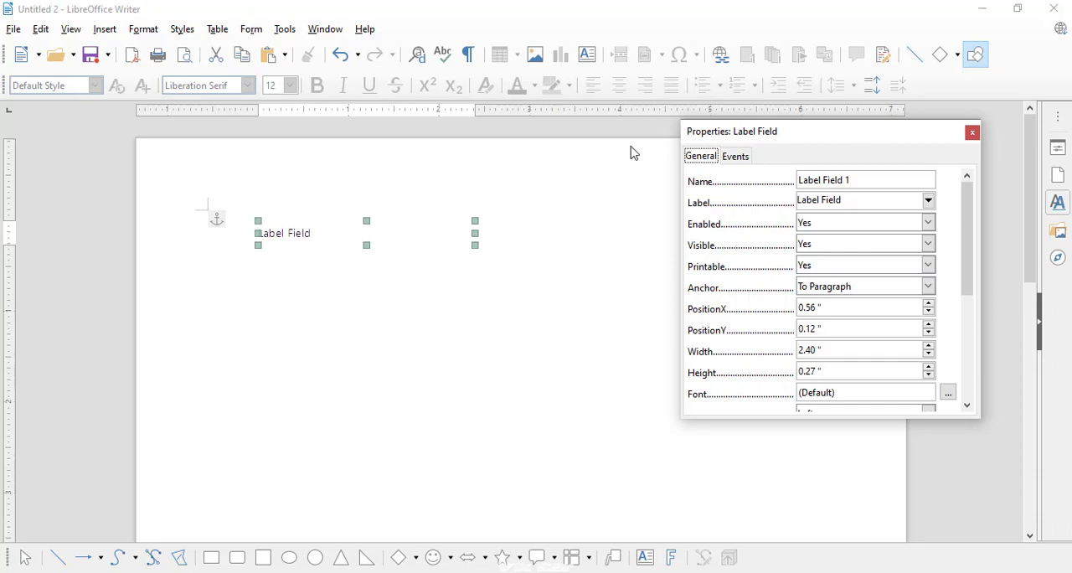
drag(710, 142, 297, 294)
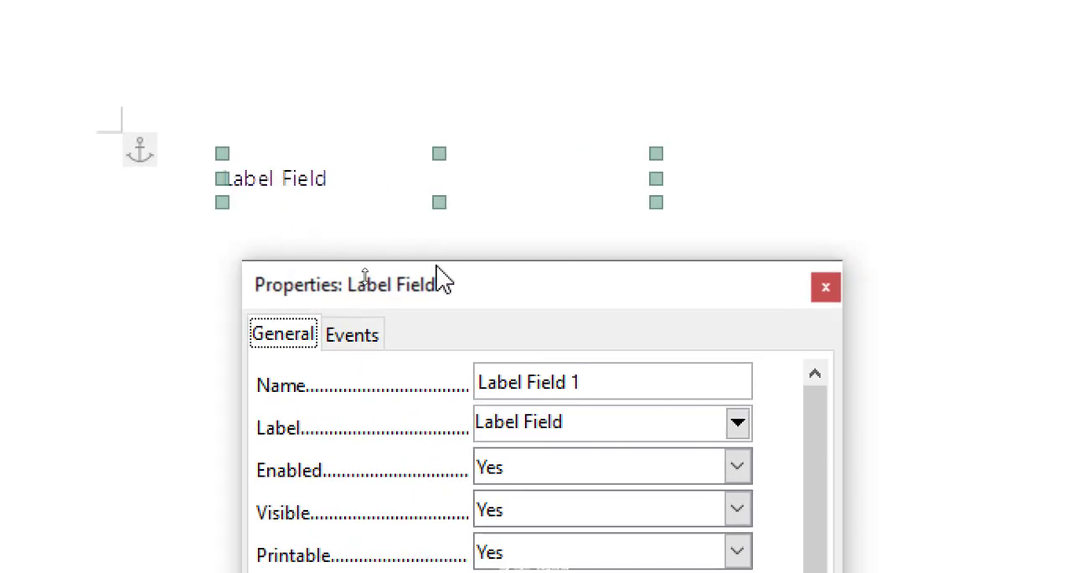
drag(563, 422, 469, 421)
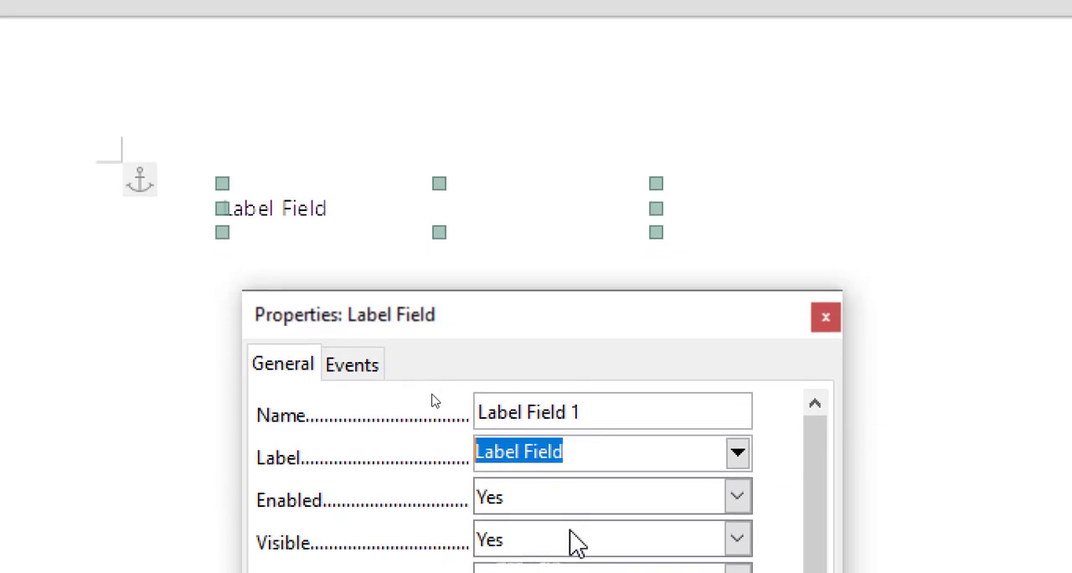
text(St)
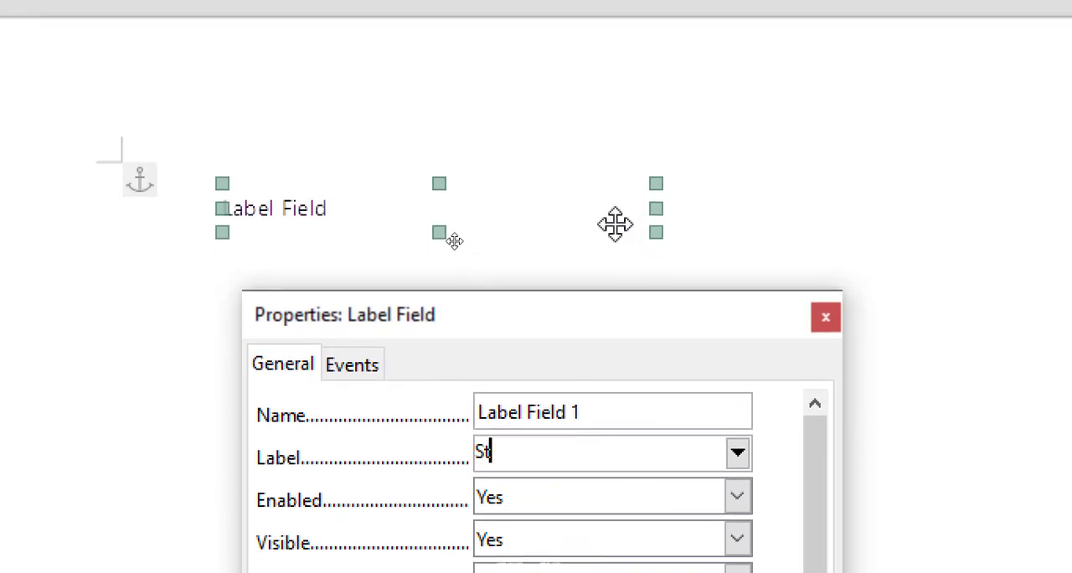
text(udent n)
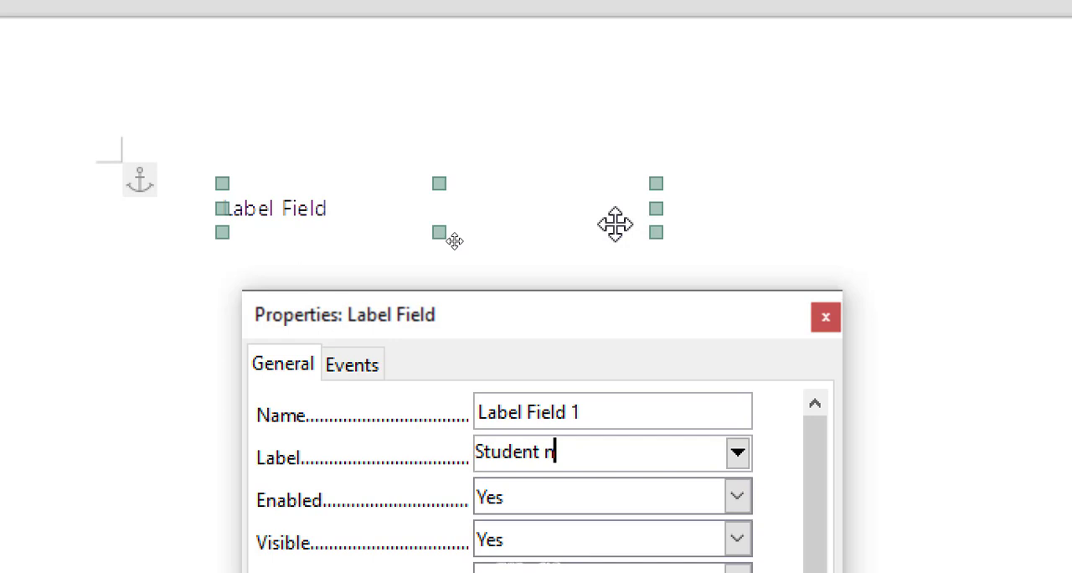
text(ame)
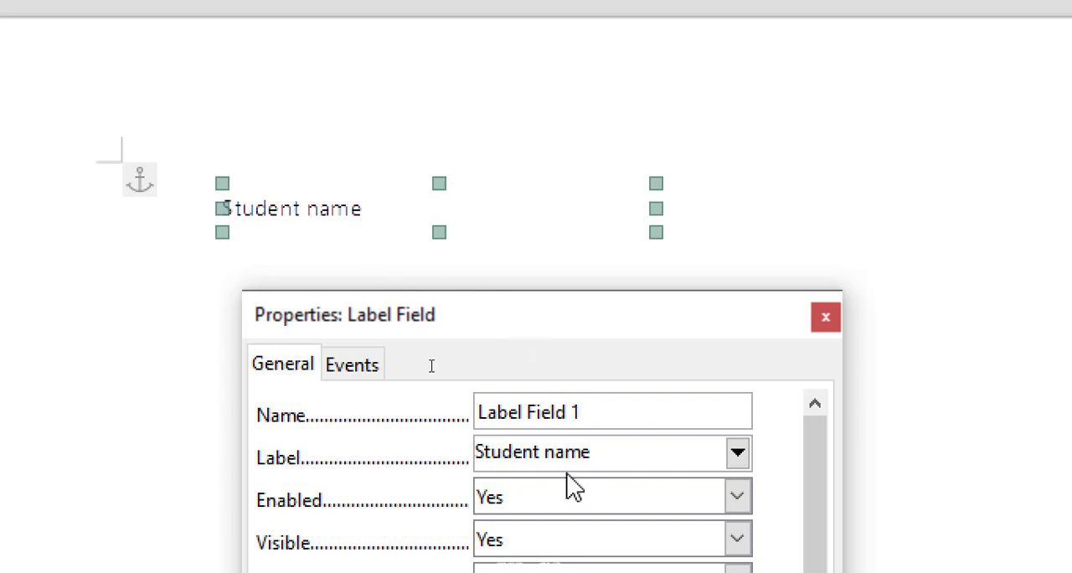
- Format the "Student name" label's font as bold, 14 pt and red, and close its properties
drag(689, 320, 761, 132)
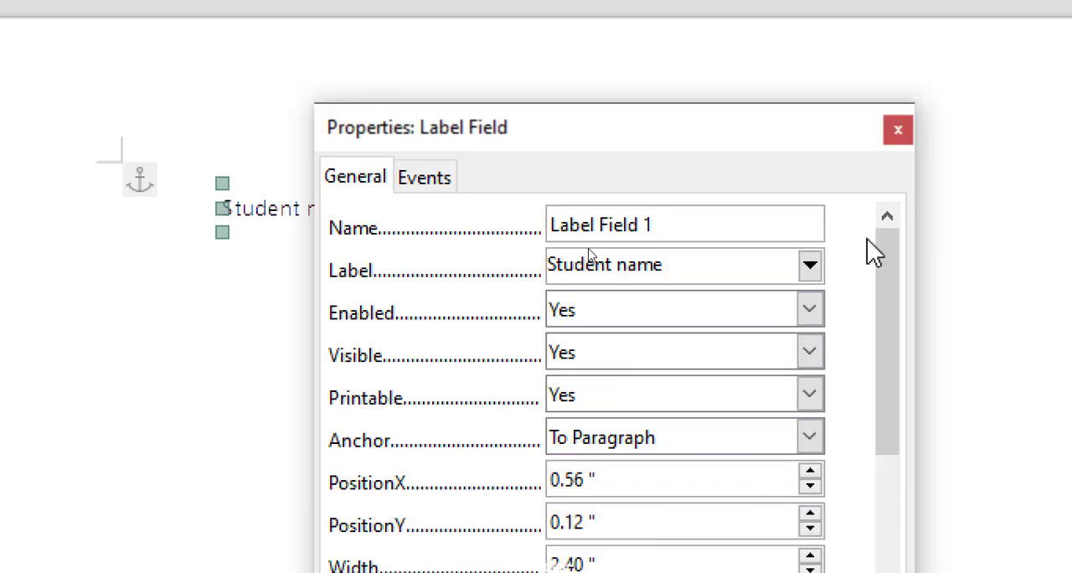
mouse_move(898, 247)
mouse_down()
mouse_move(911, 499)
mouse_move(895, 262)
mouse_up()
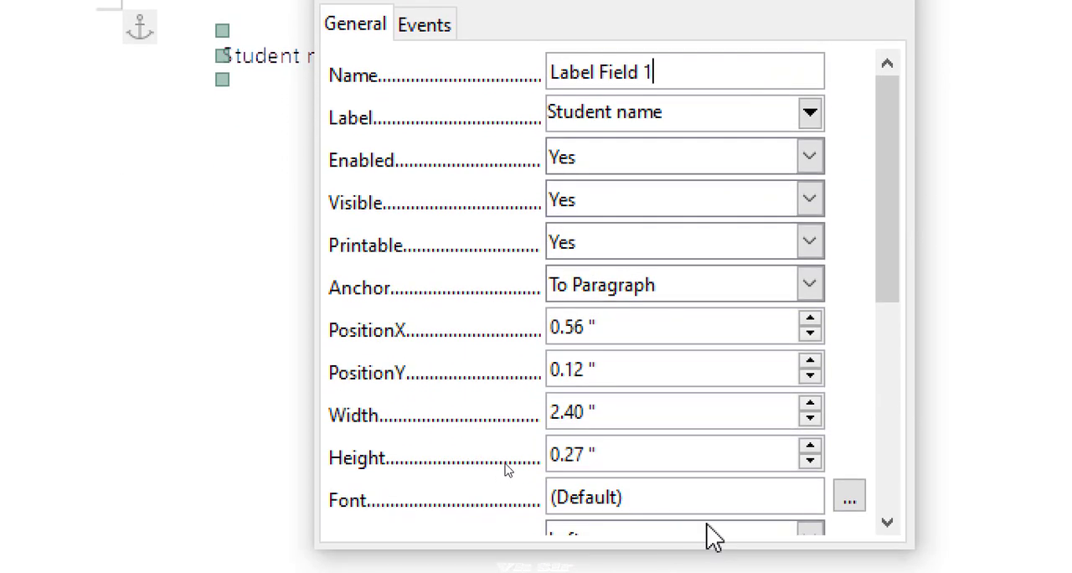
click(852, 505)
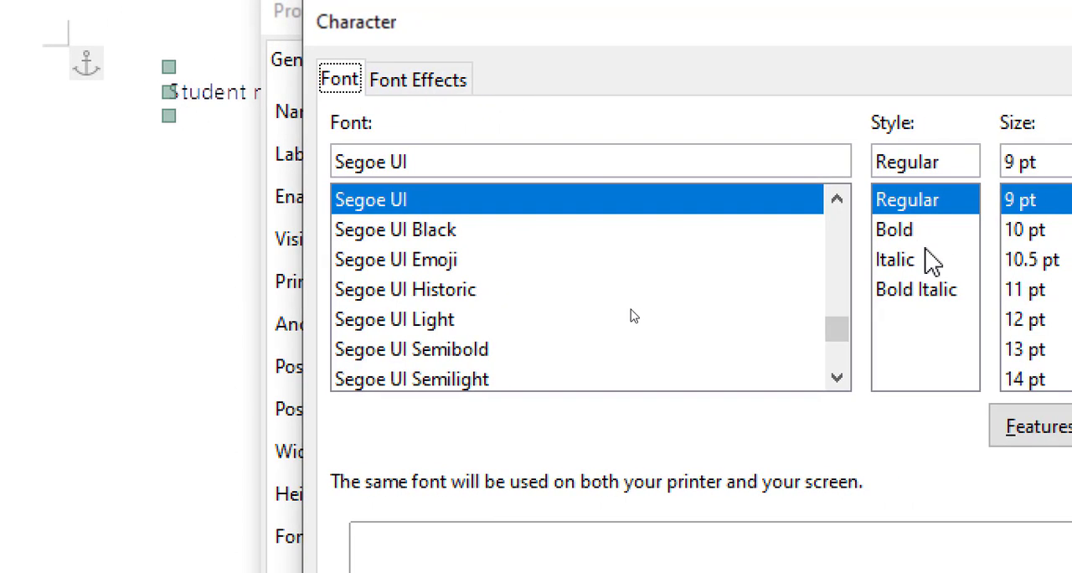
click(947, 237)
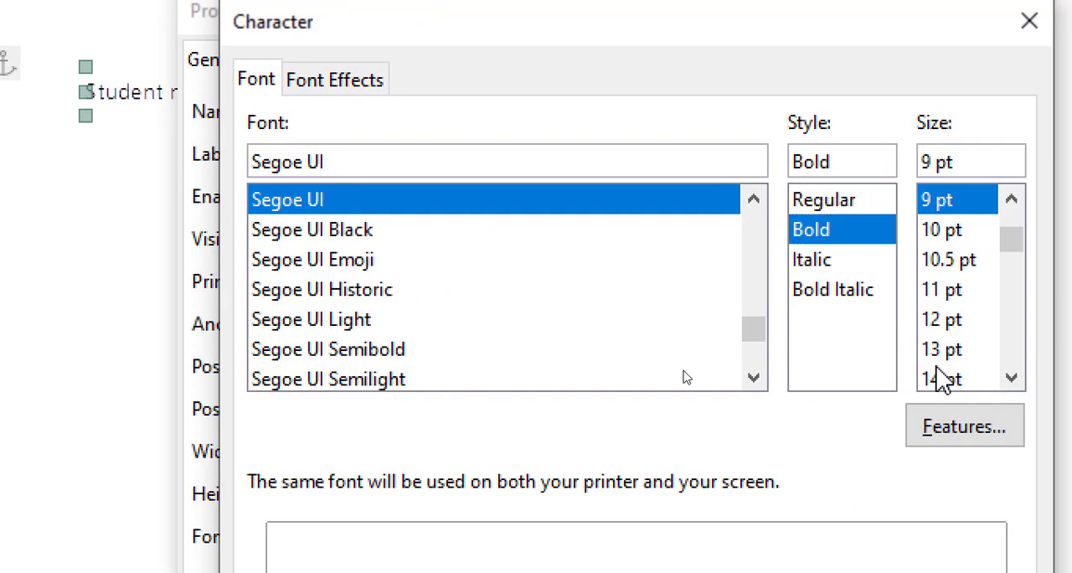
click(979, 378)
click(338, 84)
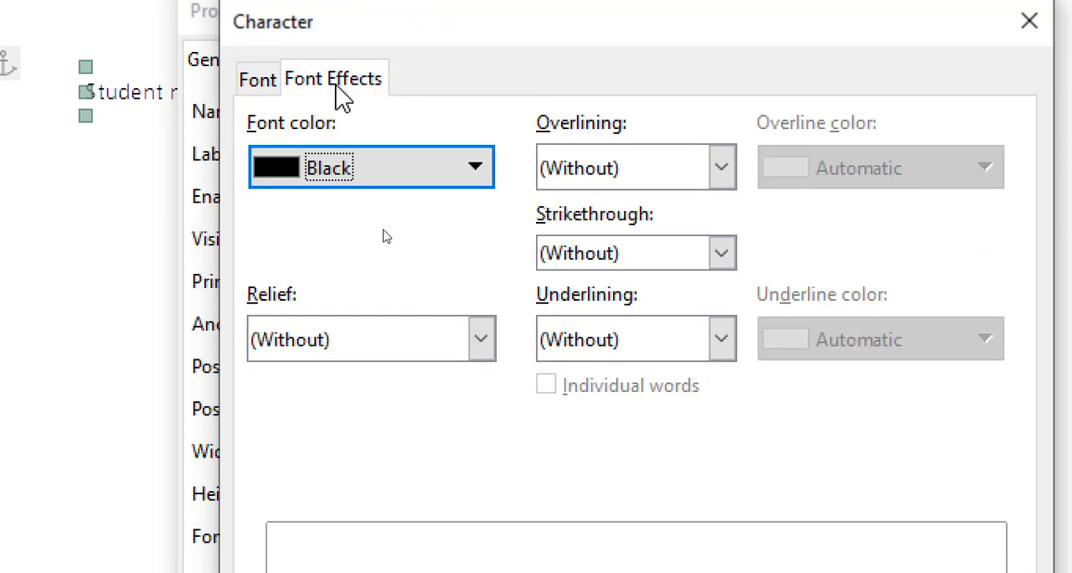
click(352, 180)
click(377, 347)
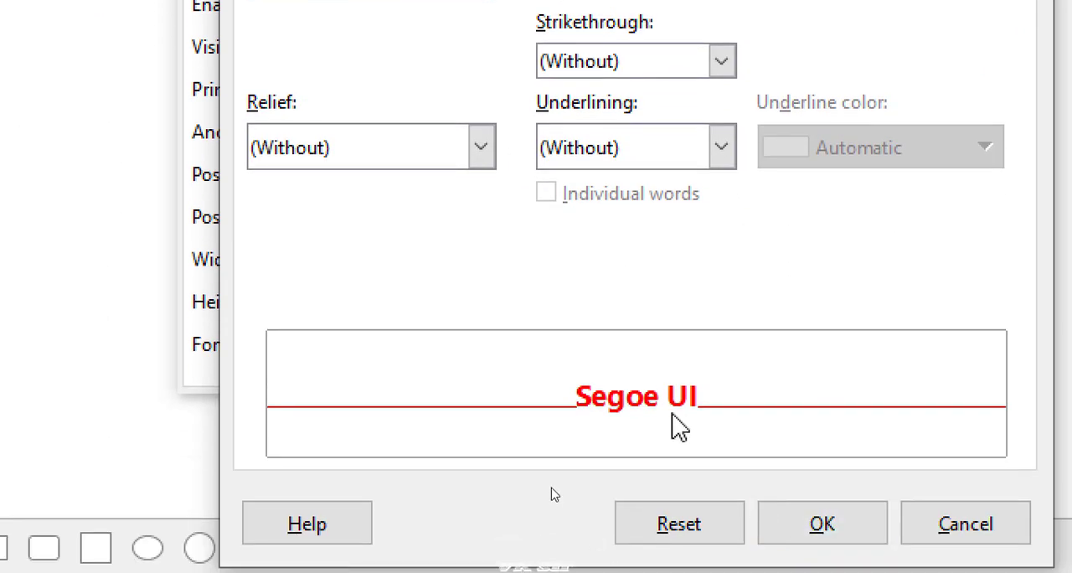
click(806, 519)
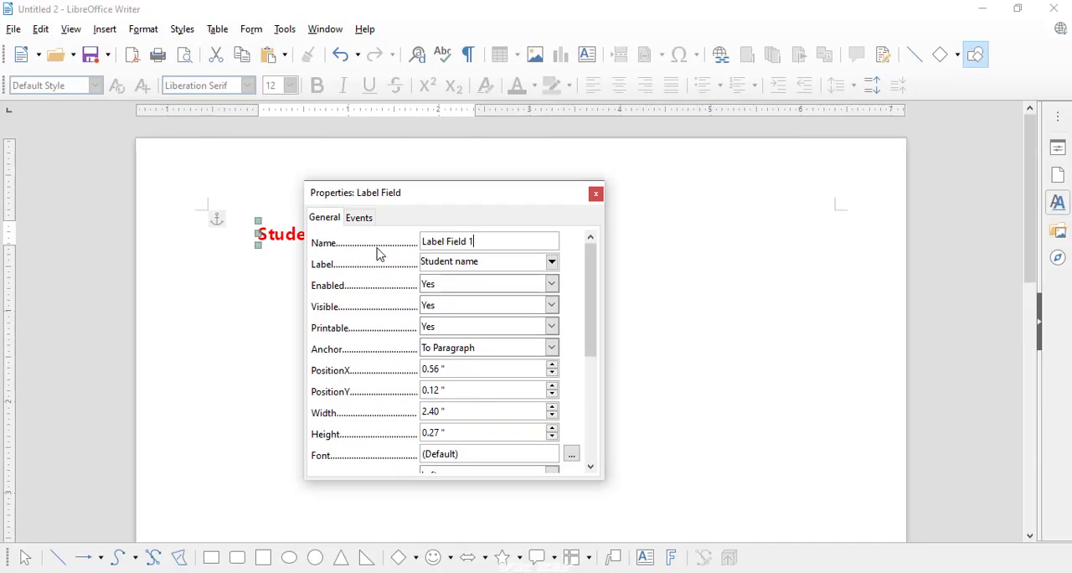
drag(379, 204, 551, 217)
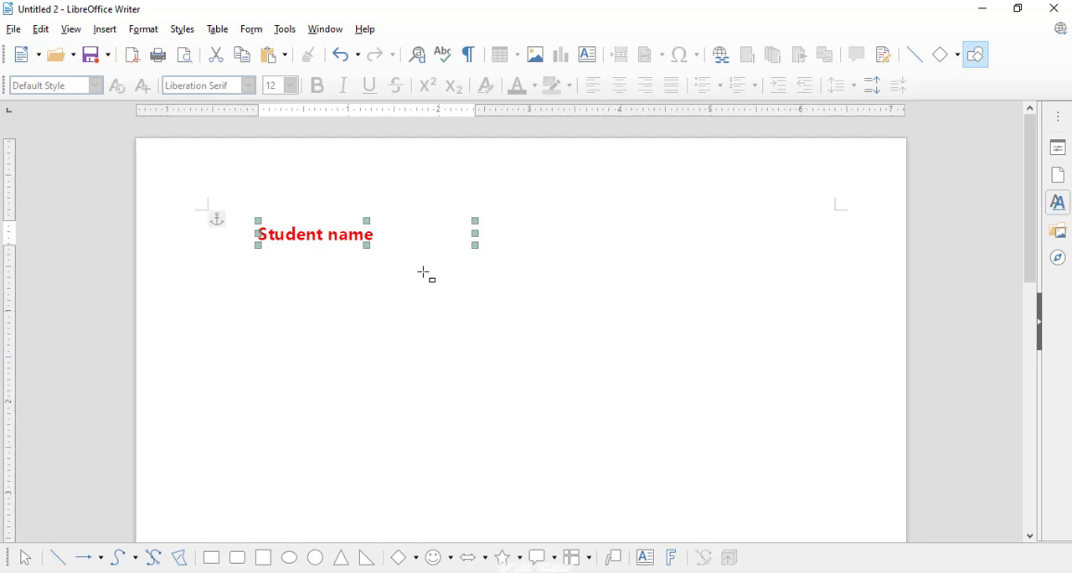
- Switch to the Untitled 1 document and draw a label form control below the two pictures, at about X 0.71" and Y 2.74"
key(ctrl+z)
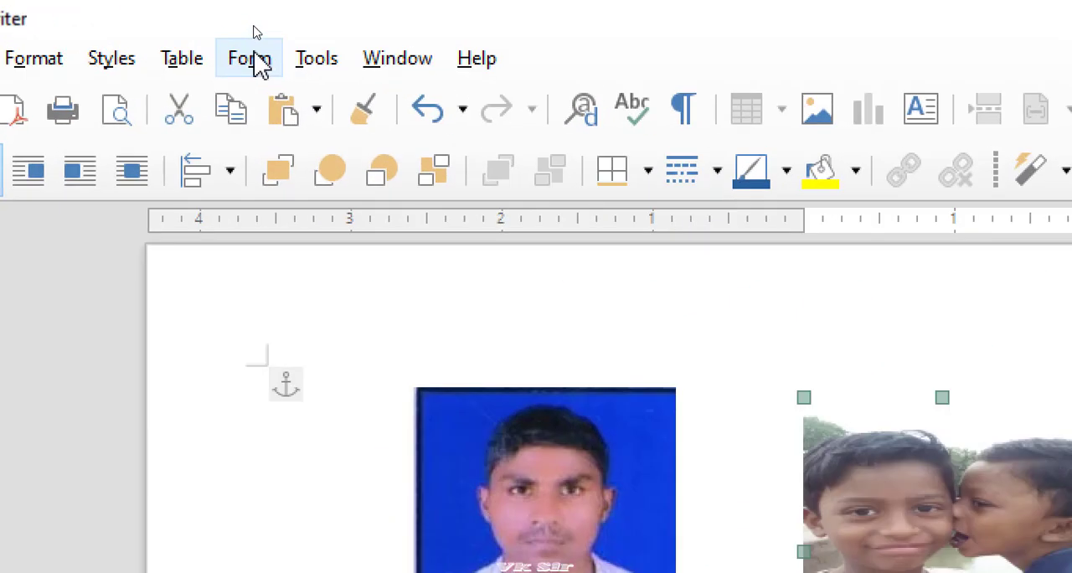
click(256, 32)
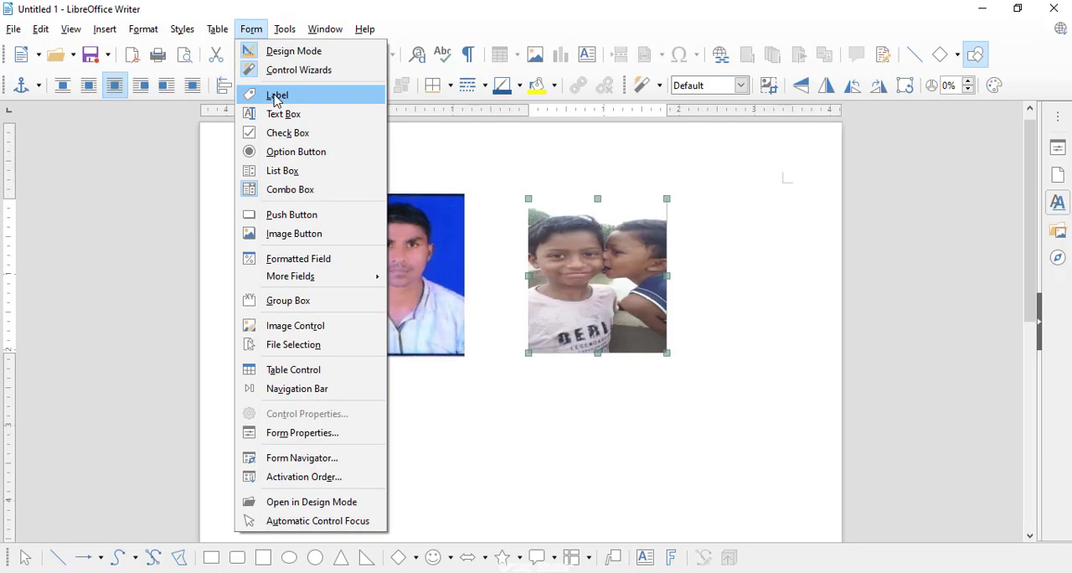
click(276, 97)
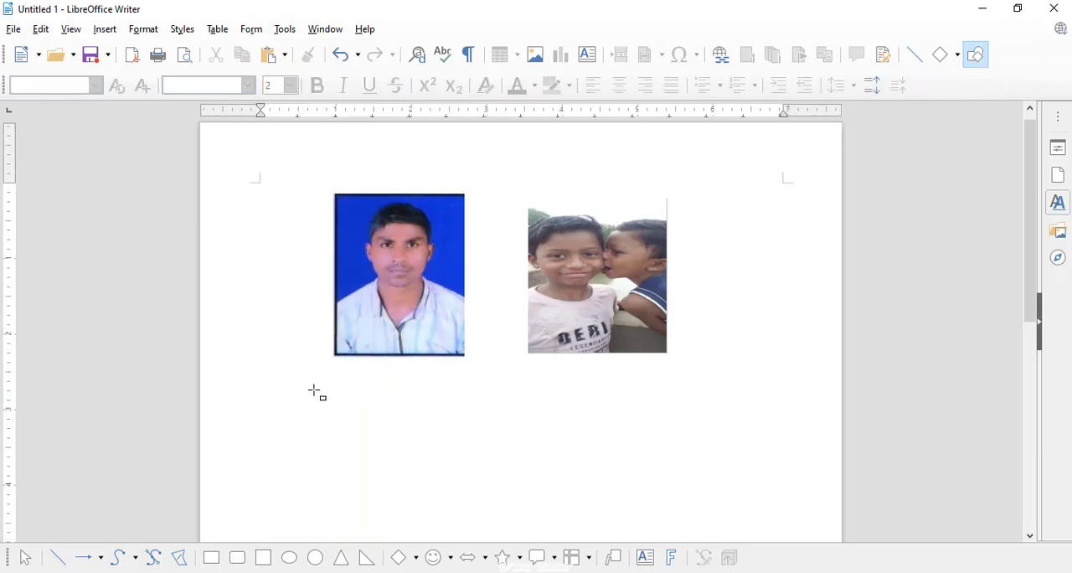
drag(314, 390, 529, 423)
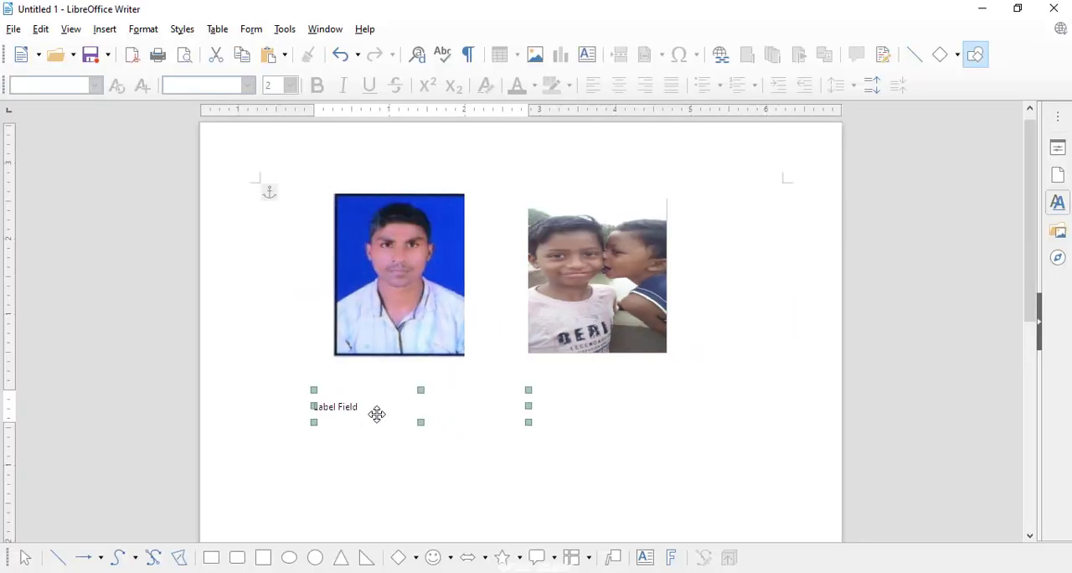
- Open the new label control's properties, set its label text to "Figure1" and its X position to 0.73"
right_click(377, 411)
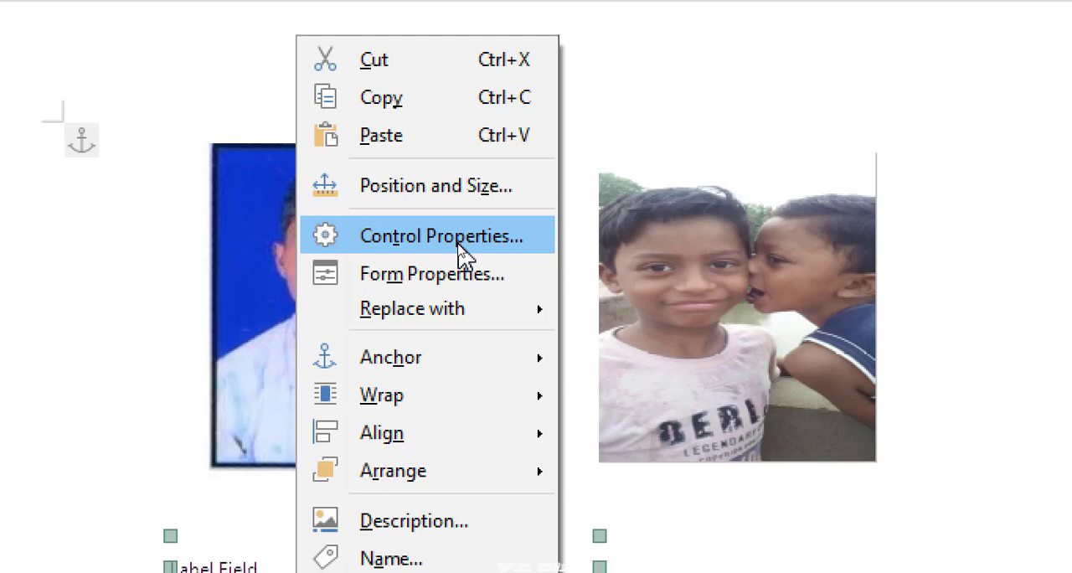
click(461, 239)
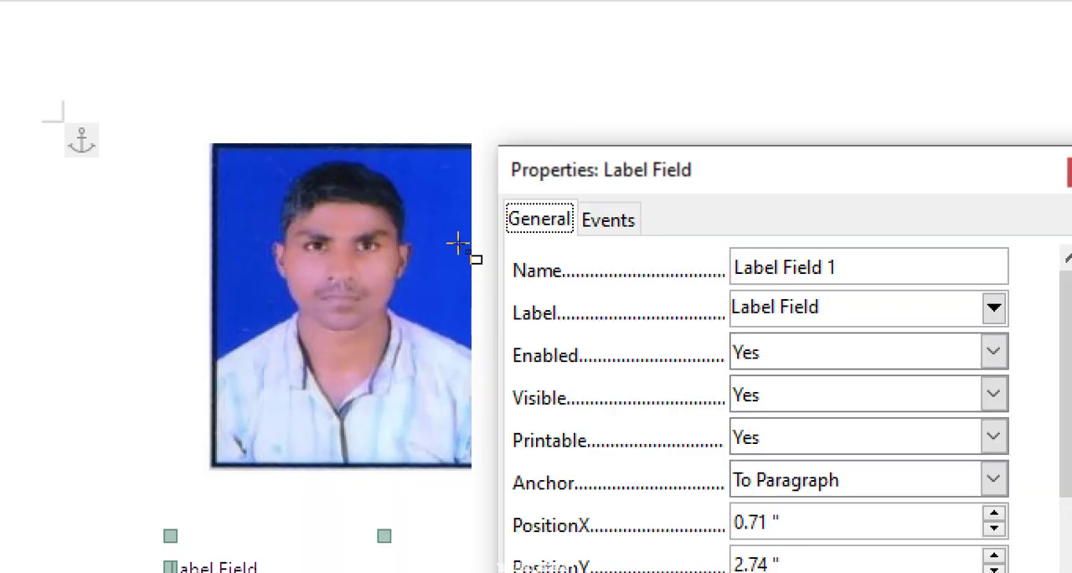
drag(671, 191, 567, 421)
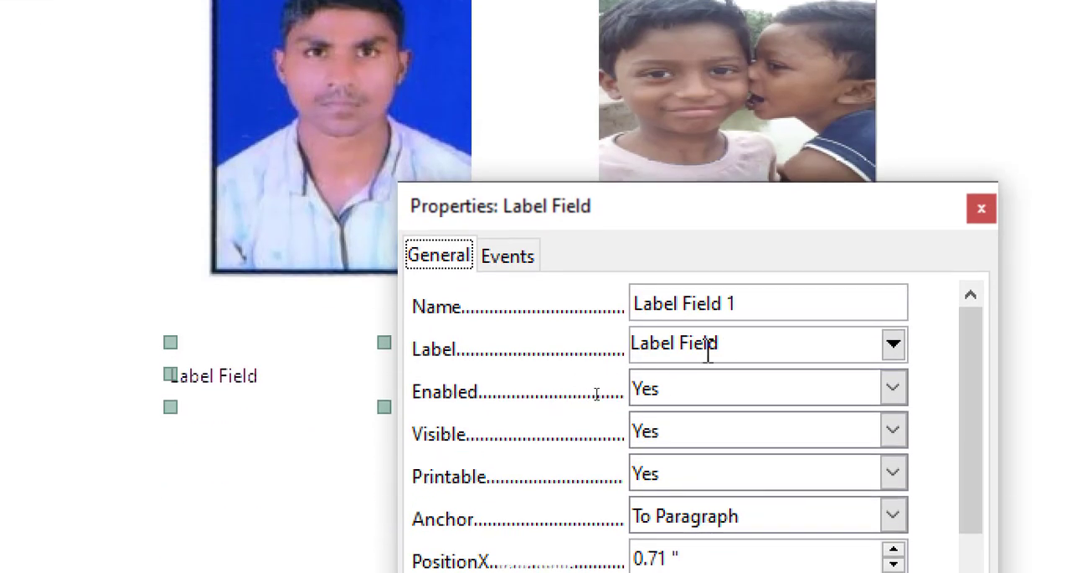
drag(770, 347, 465, 297)
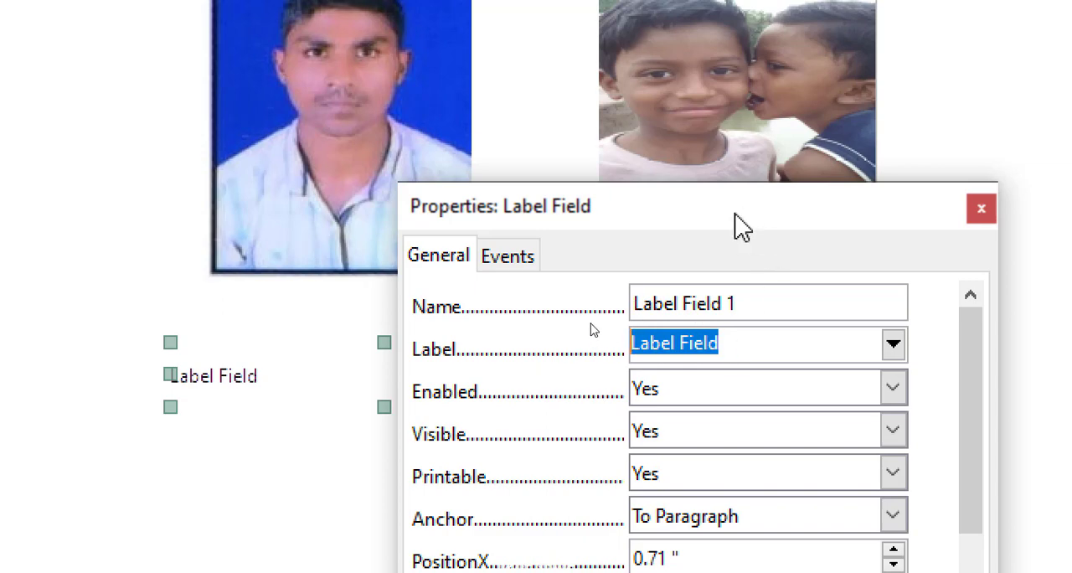
text(Figure1)
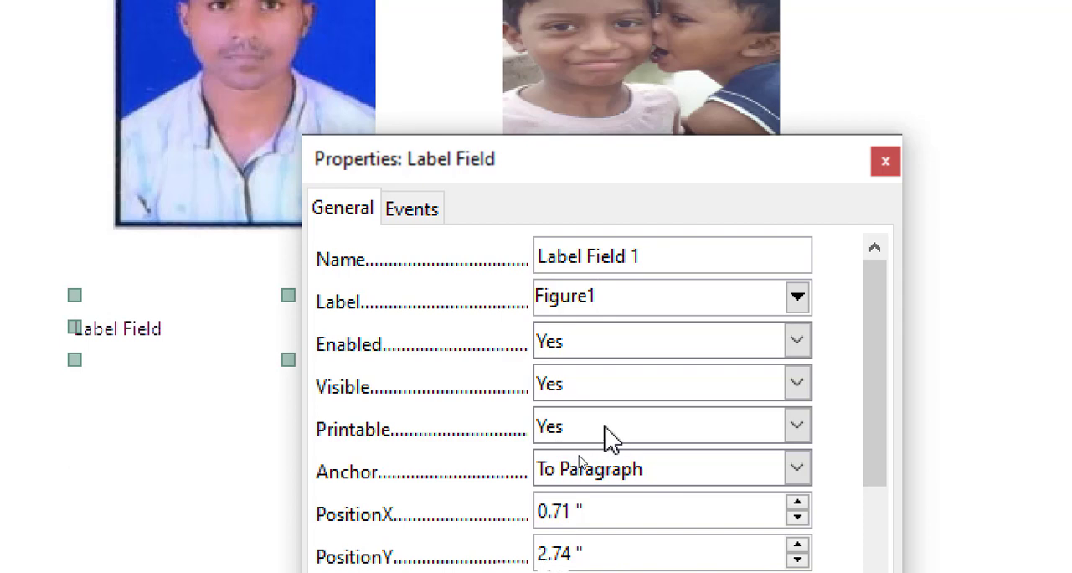
click(661, 436)
click(660, 436)
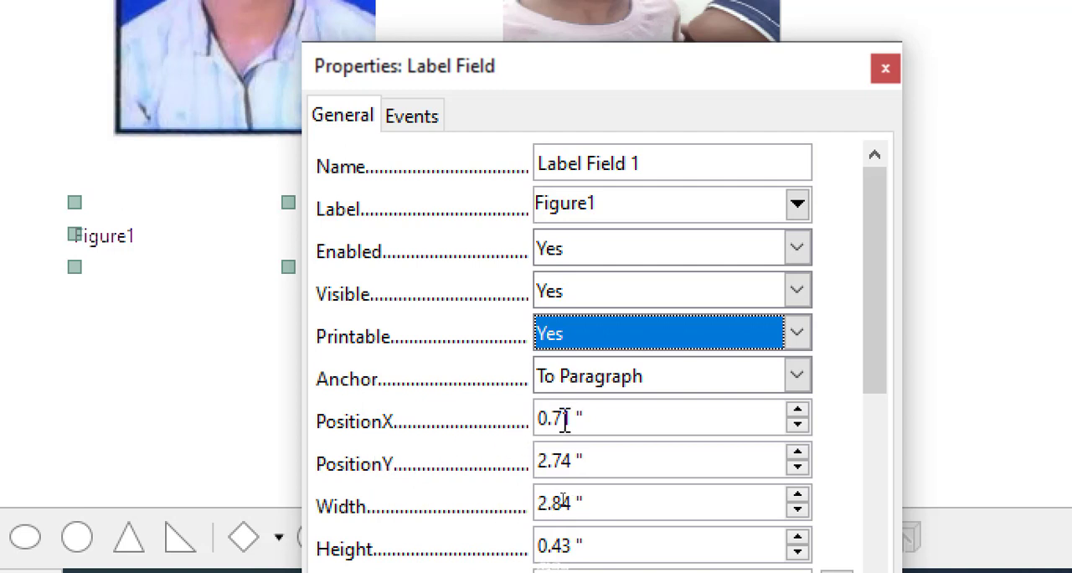
click(798, 413)
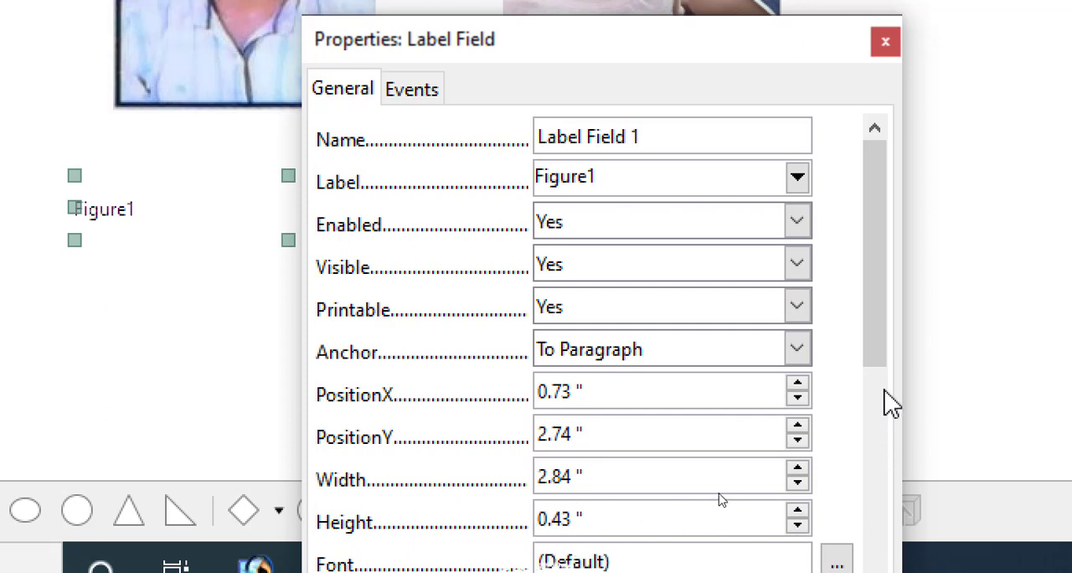
- Format the "Figure1" label's font as red, bold and 16 pt
drag(885, 376, 907, 472)
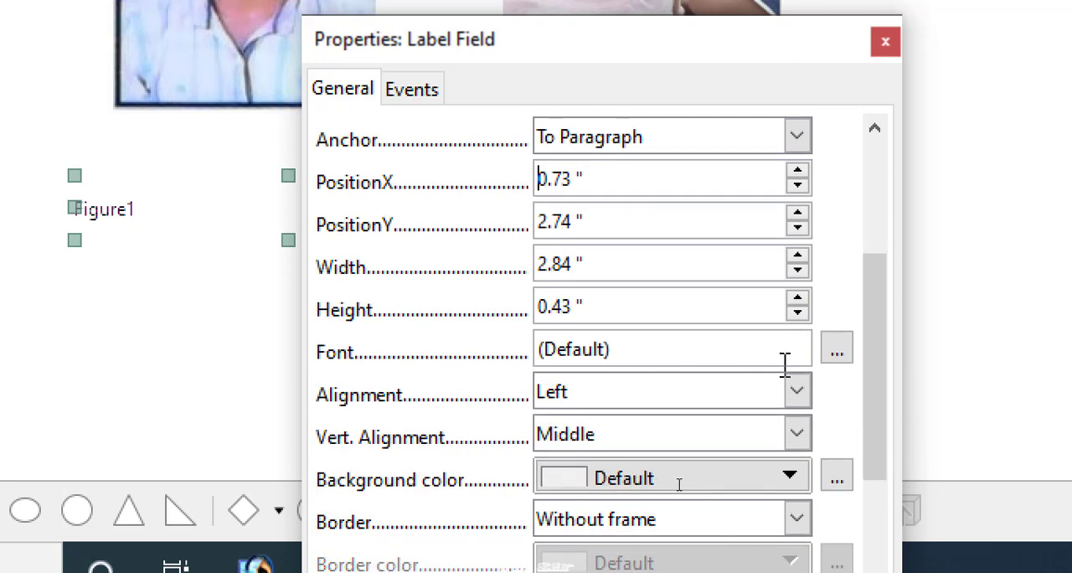
click(840, 354)
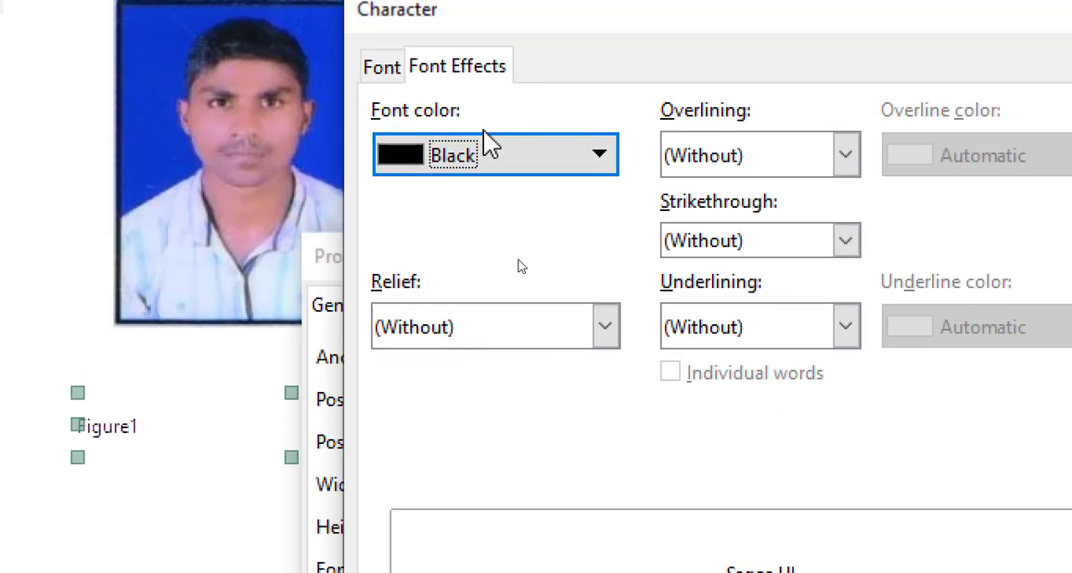
click(463, 161)
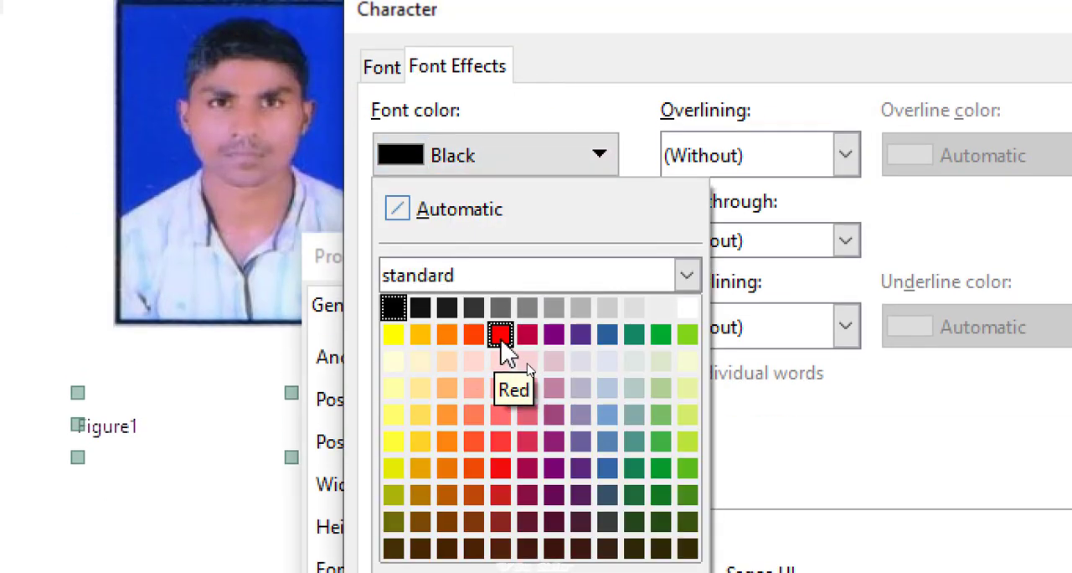
click(500, 335)
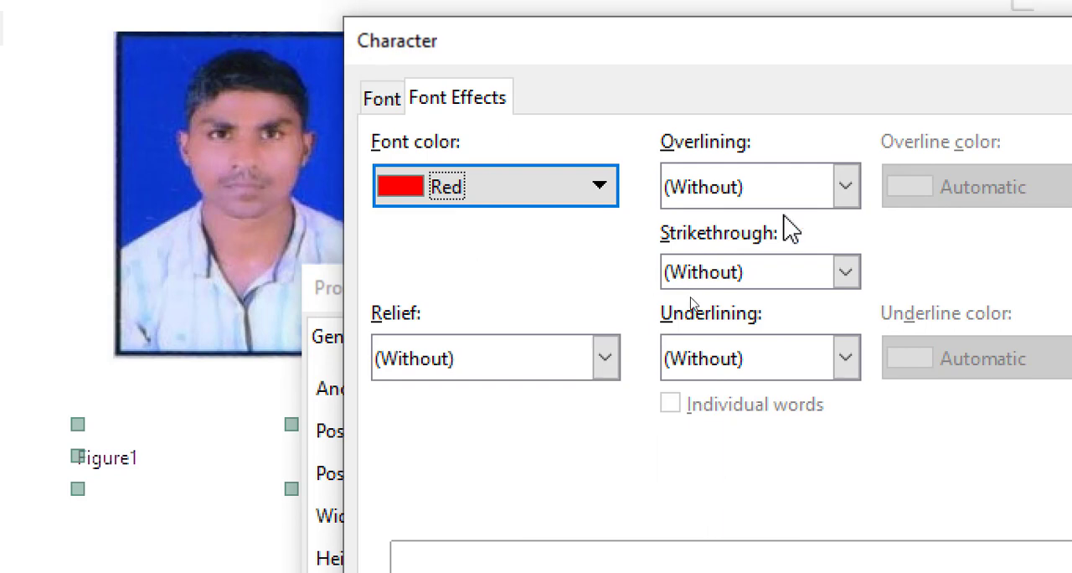
click(368, 102)
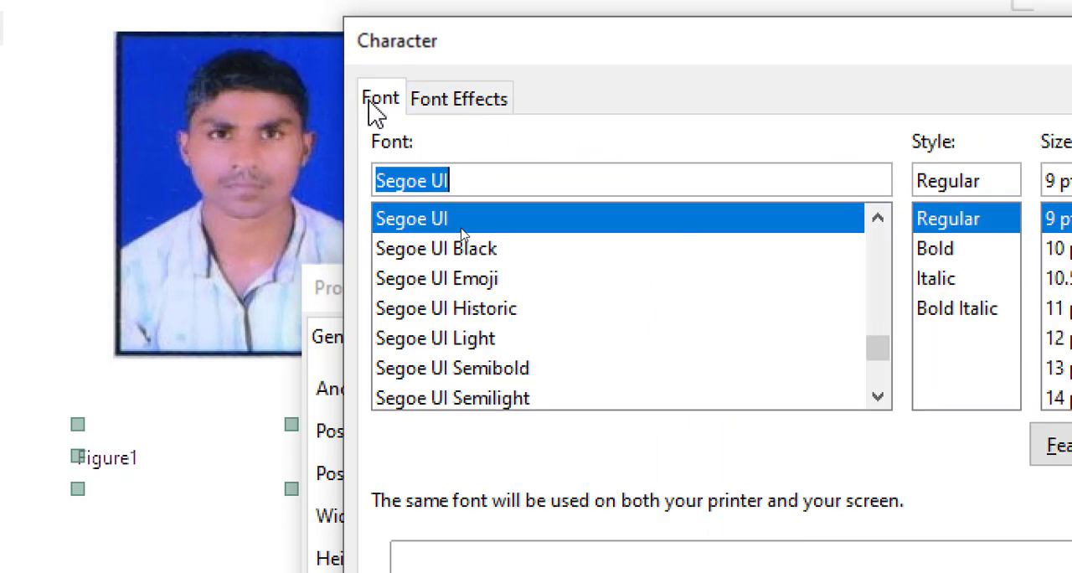
click(941, 249)
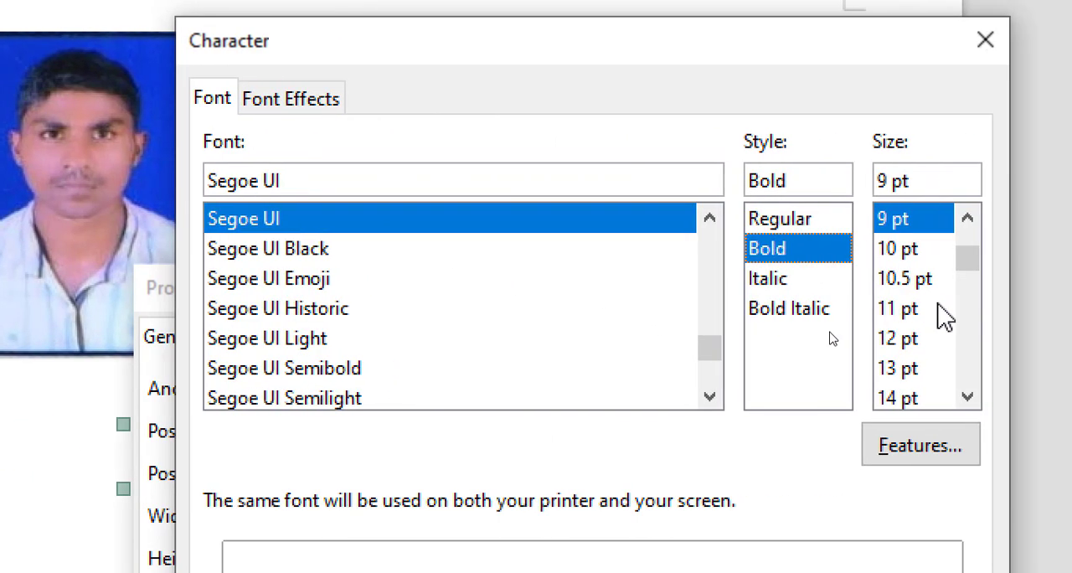
click(1062, 399)
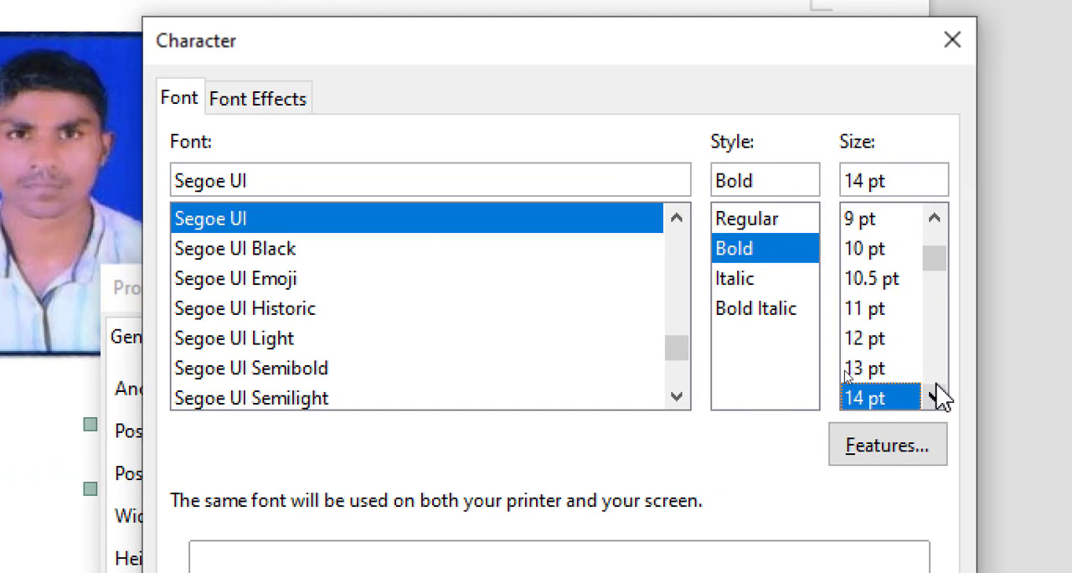
click(966, 397)
click(966, 396)
click(868, 398)
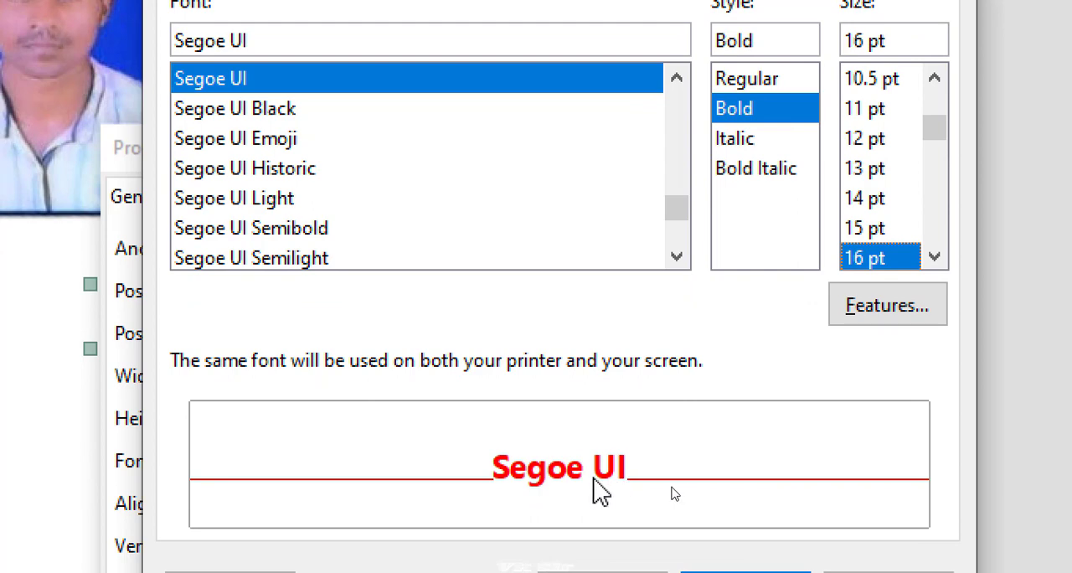
click(695, 545)
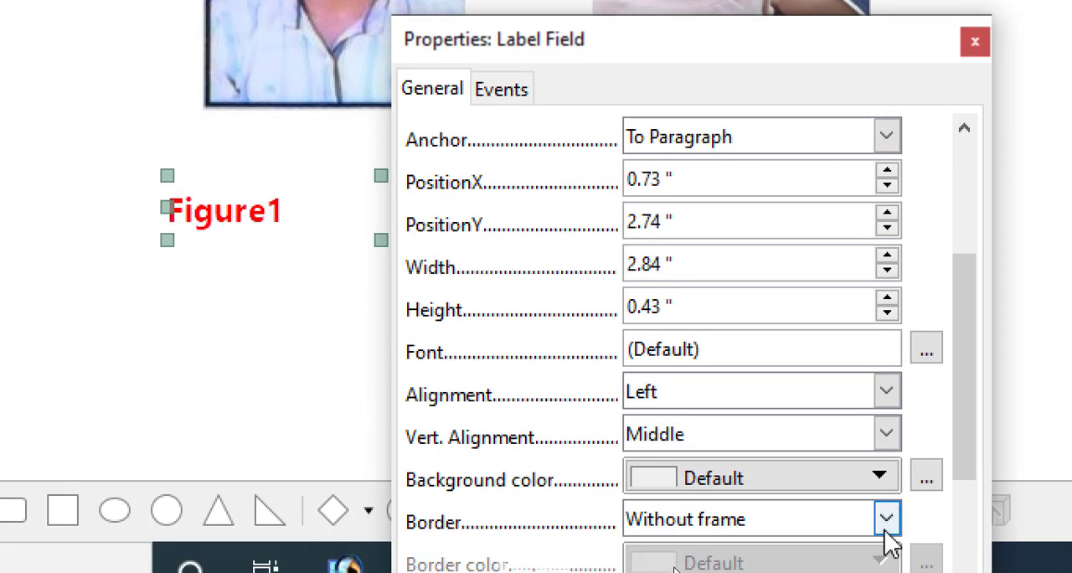
- Try centre alignment on the "Figure1" label and return its alignment to Left
drag(966, 407, 935, 496)
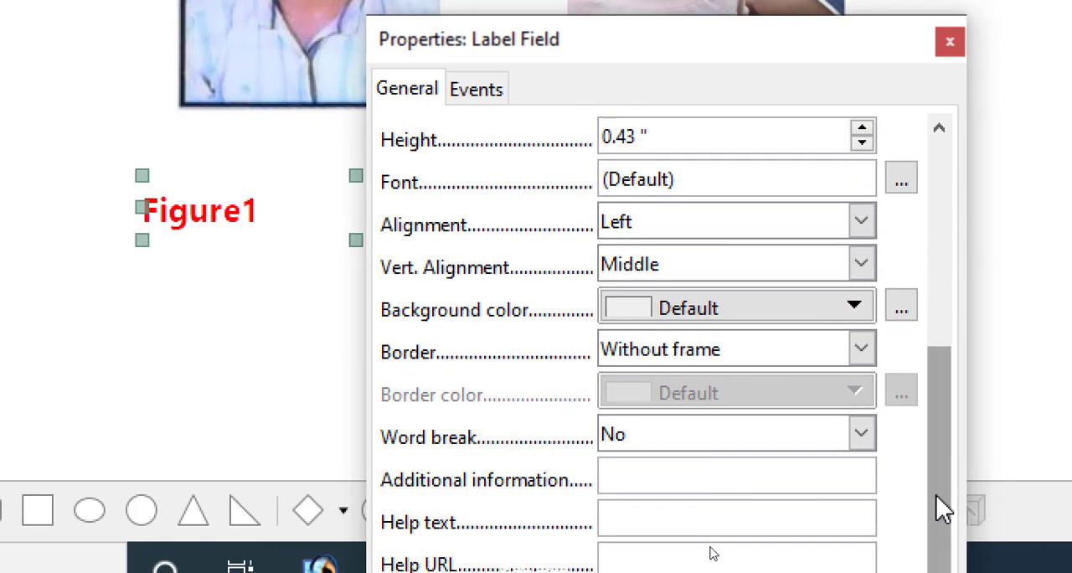
click(777, 226)
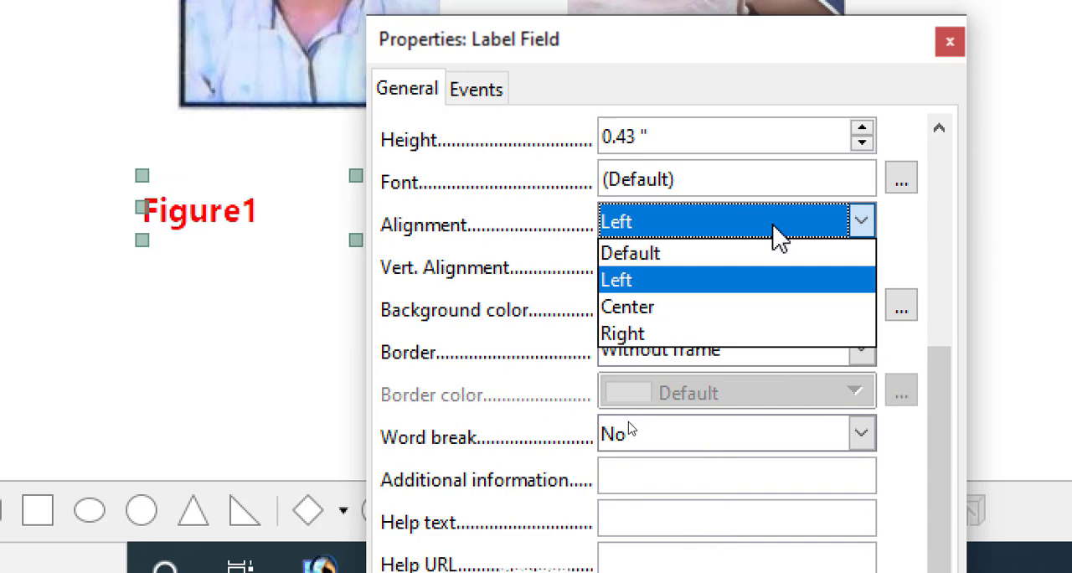
click(712, 306)
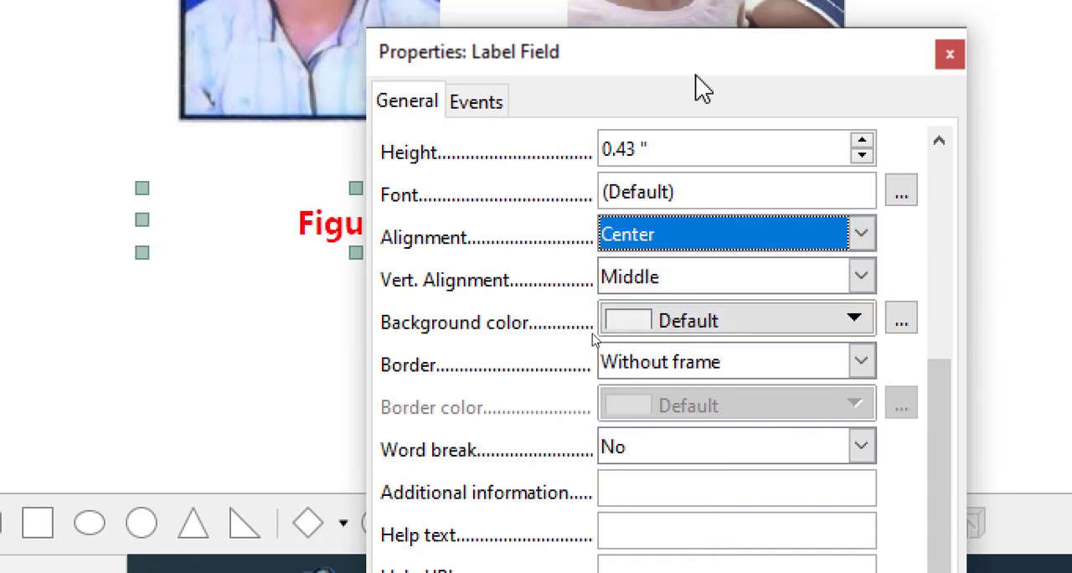
drag(671, 64, 716, 88)
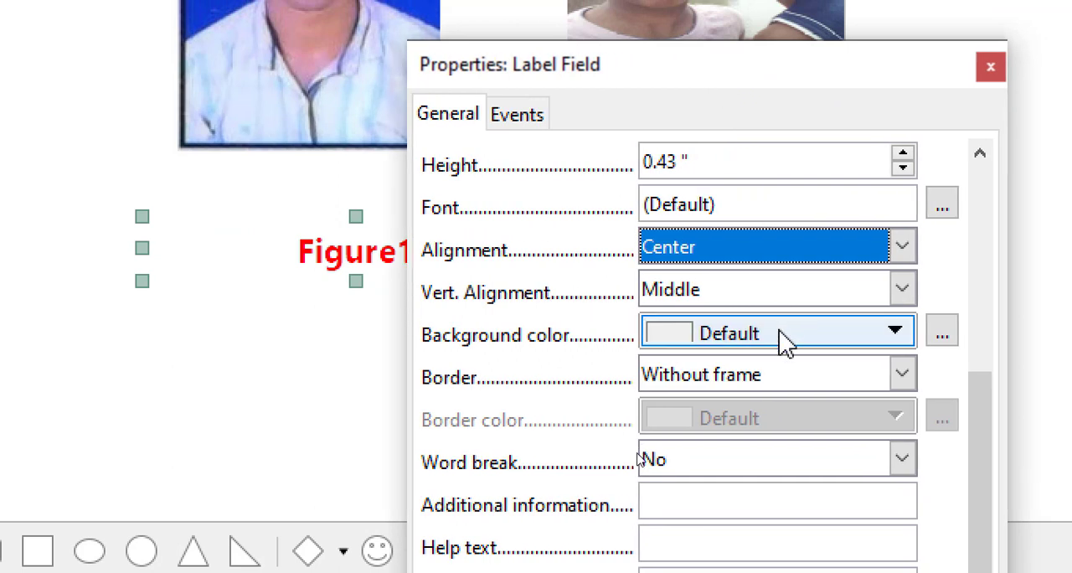
click(799, 252)
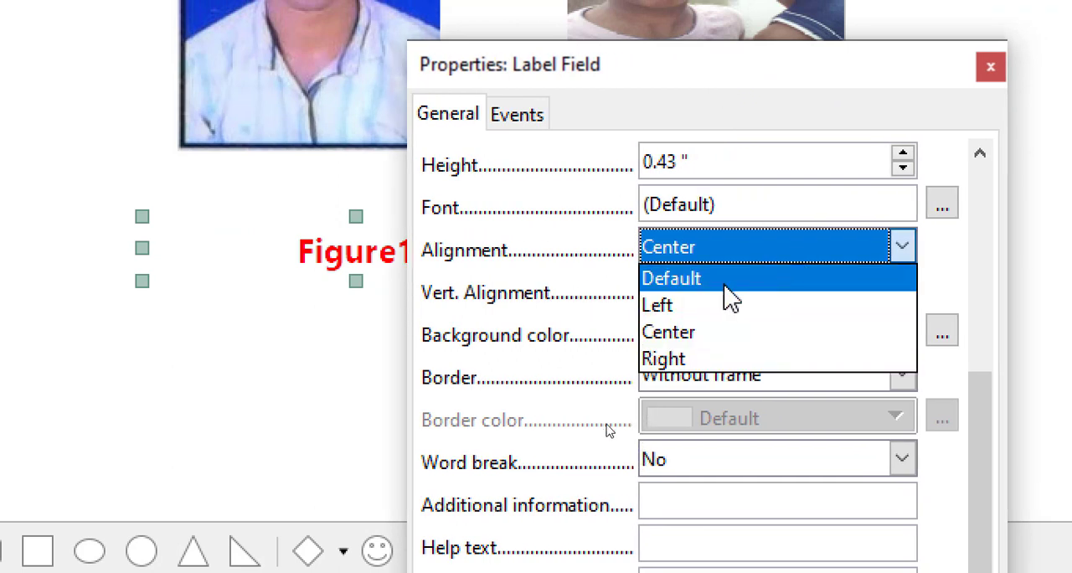
click(710, 305)
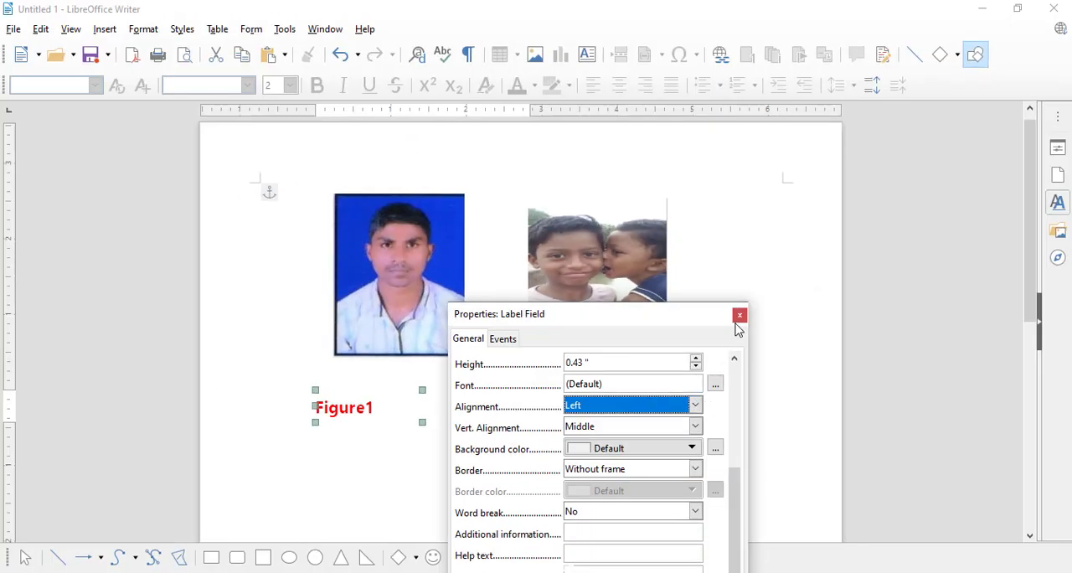
- Close the label's properties and move the "Figure1" label directly beneath the first picture
click(740, 316)
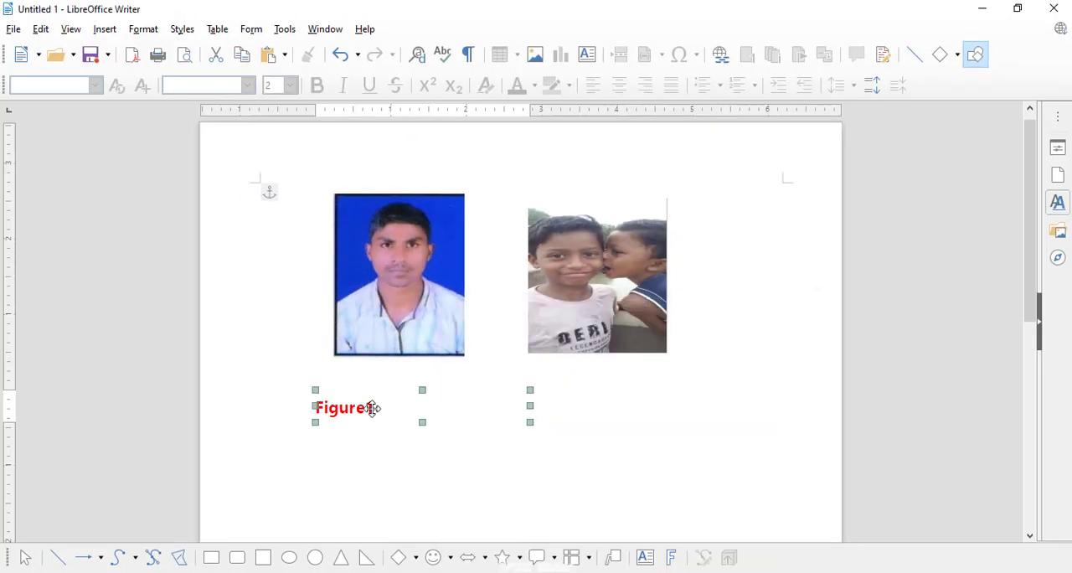
drag(372, 408, 402, 396)
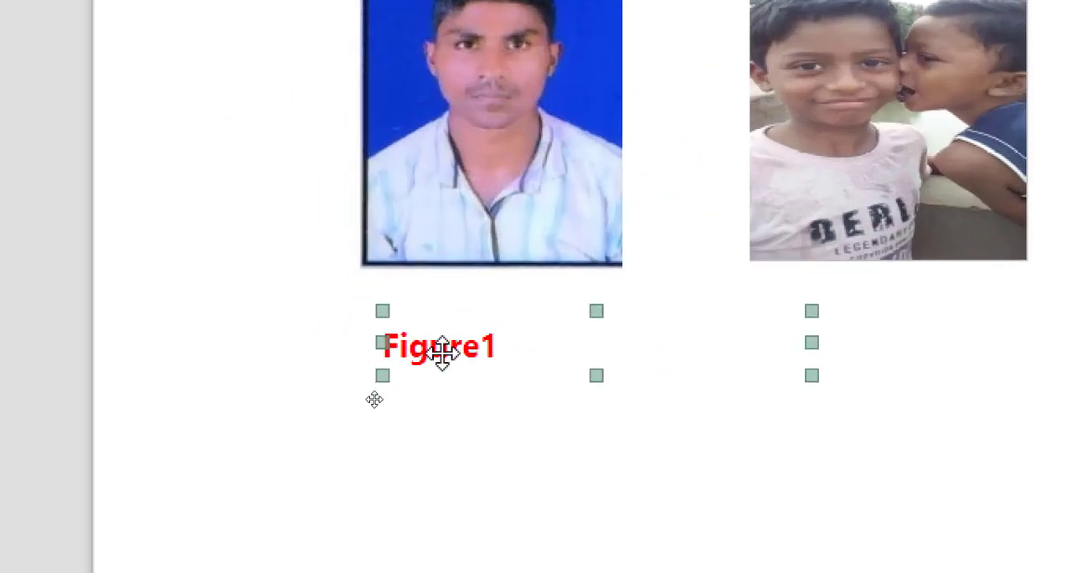
drag(442, 352, 443, 314)
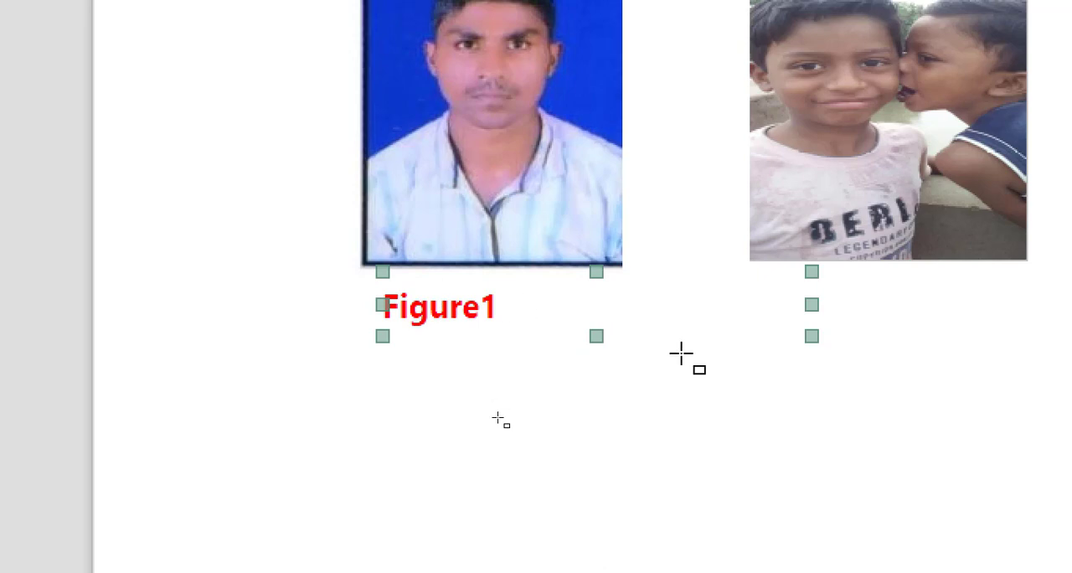
click(681, 432)
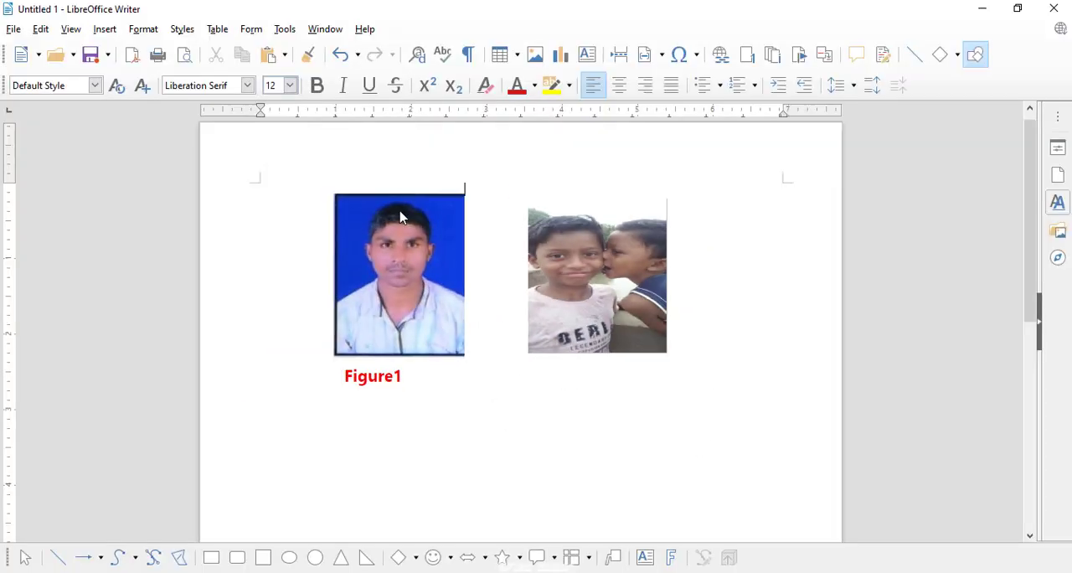
- Draw a label form control about 2.18 × 0.44 inches below the second picture
click(252, 32)
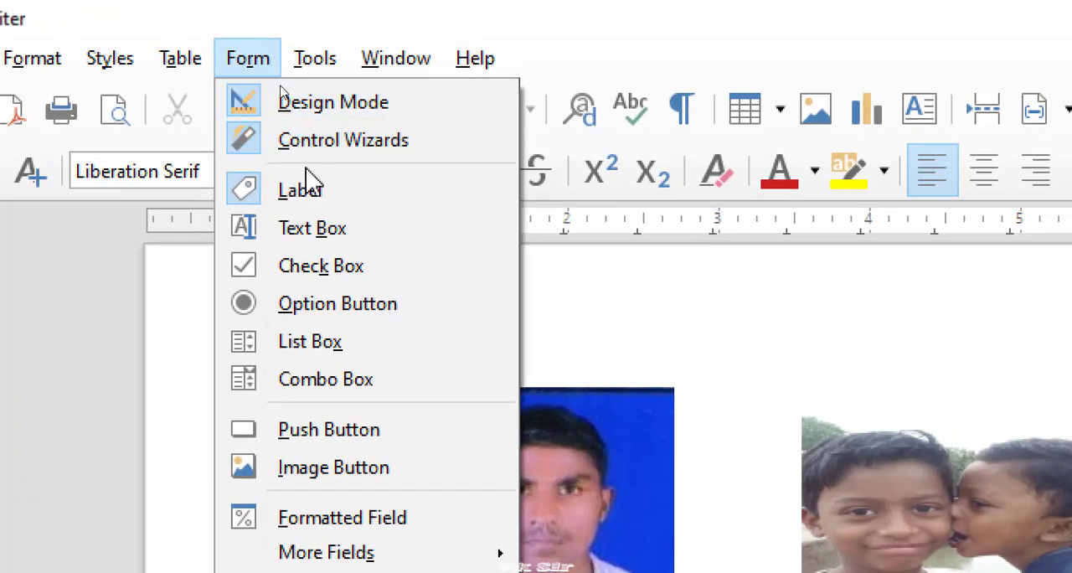
click(280, 91)
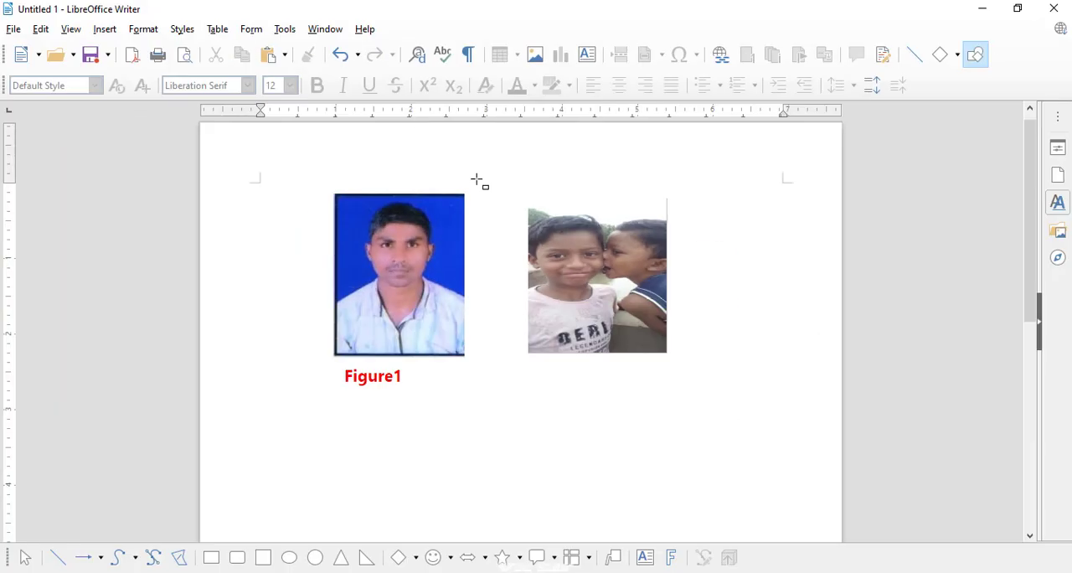
drag(523, 369, 687, 402)
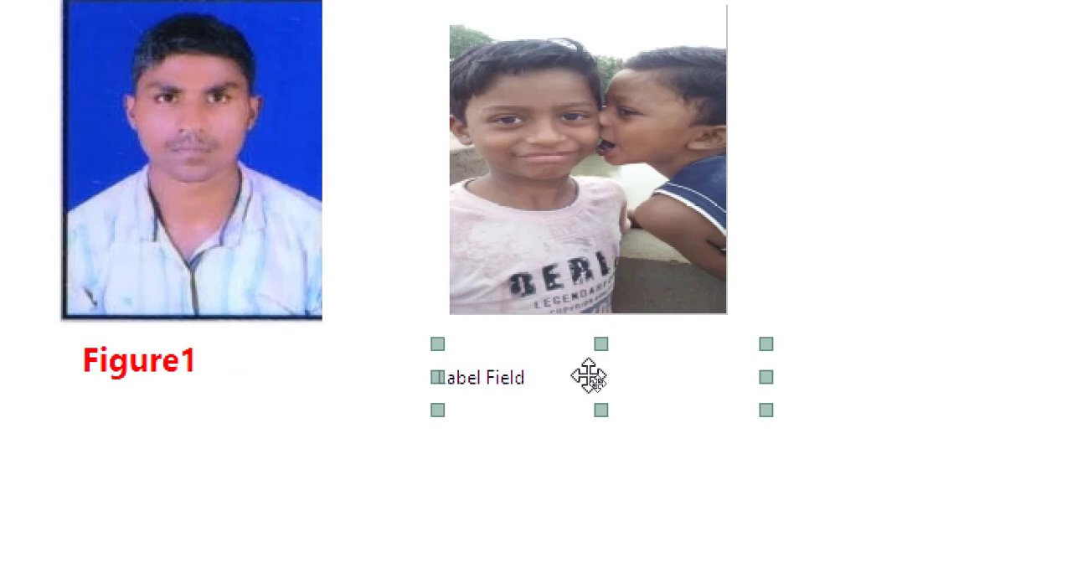
- Open the properties of the label under the second picture and set its label text to "Figure 2"
right_click(597, 384)
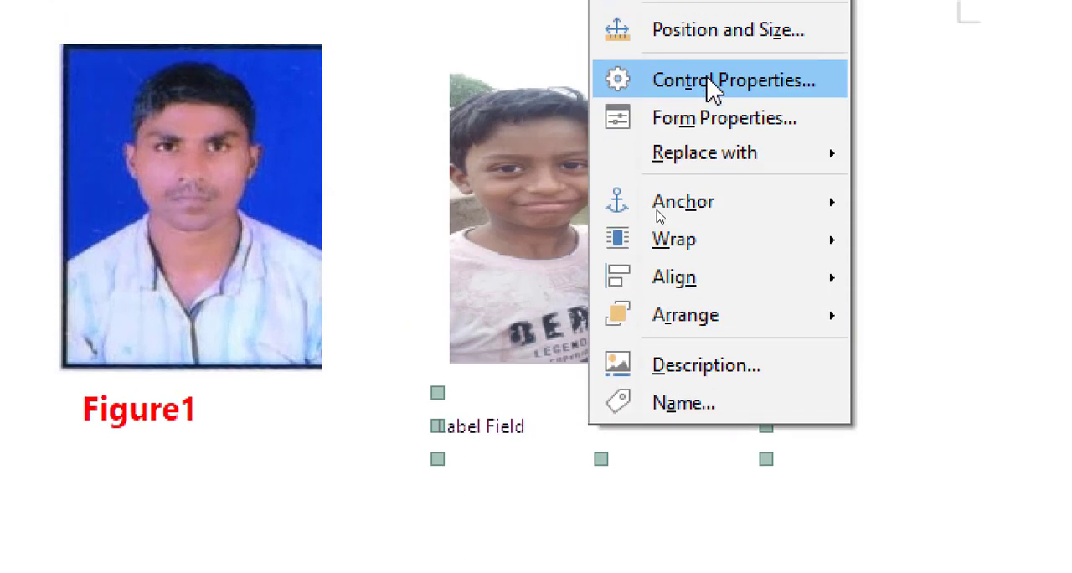
click(712, 82)
drag(598, 237, 854, 162)
drag(889, 292, 754, 289)
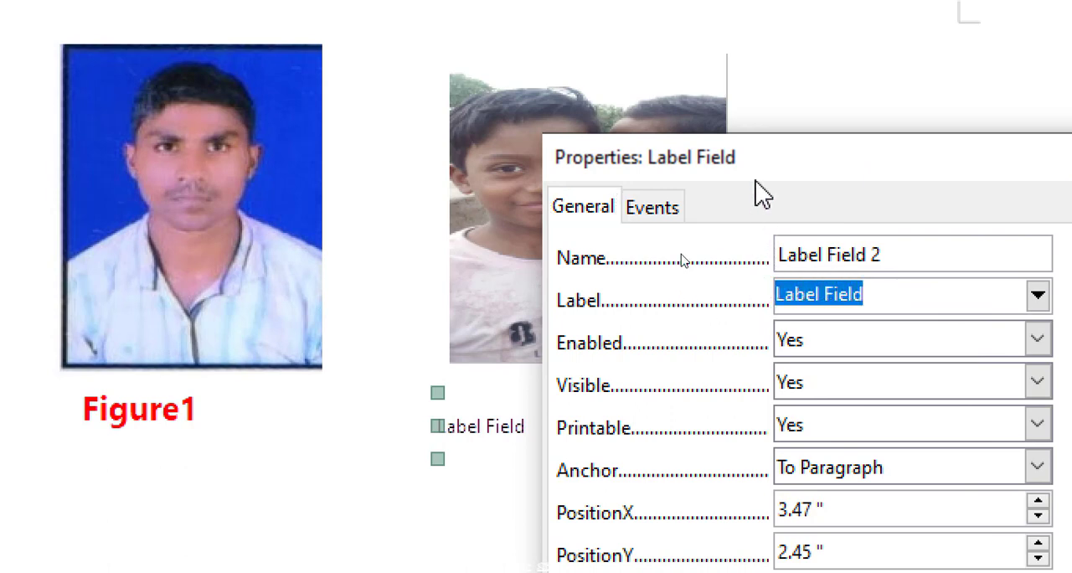
text(Figure 2)
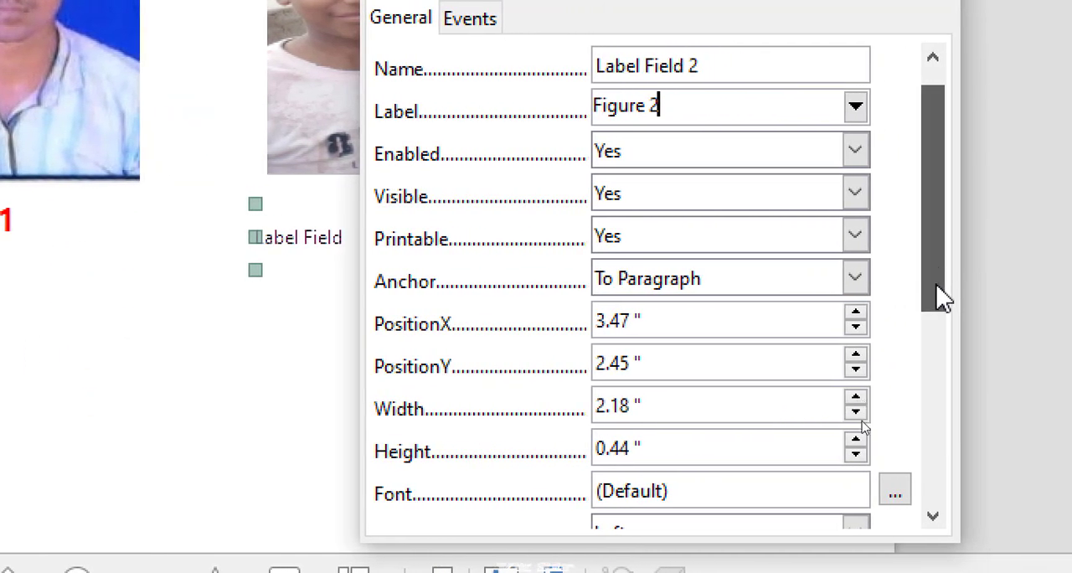
- Set the font of the "Figure 2" label to Bold style and Red font colour
drag(940, 300, 932, 377)
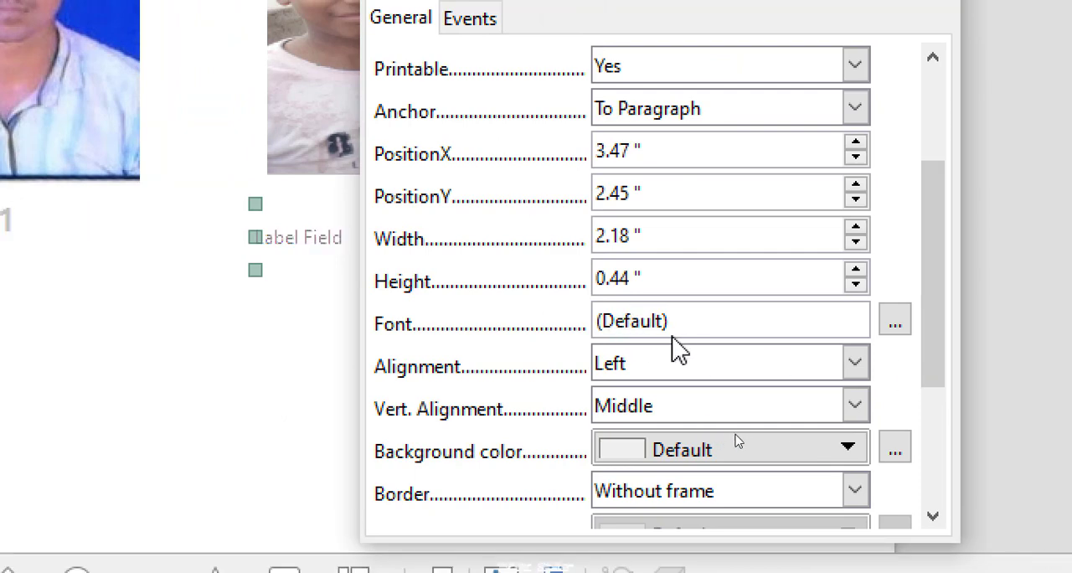
click(894, 332)
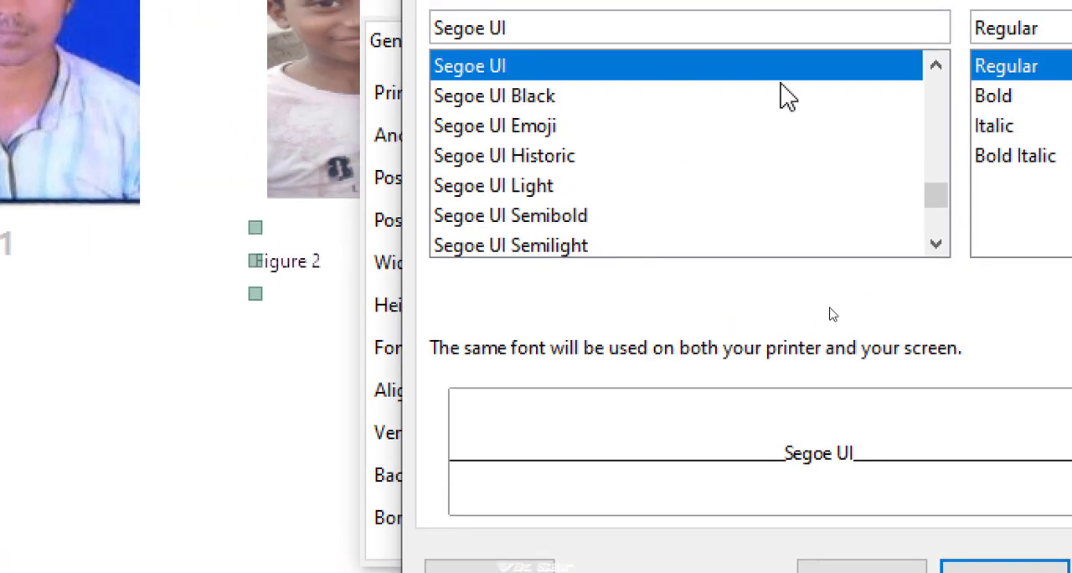
click(942, 97)
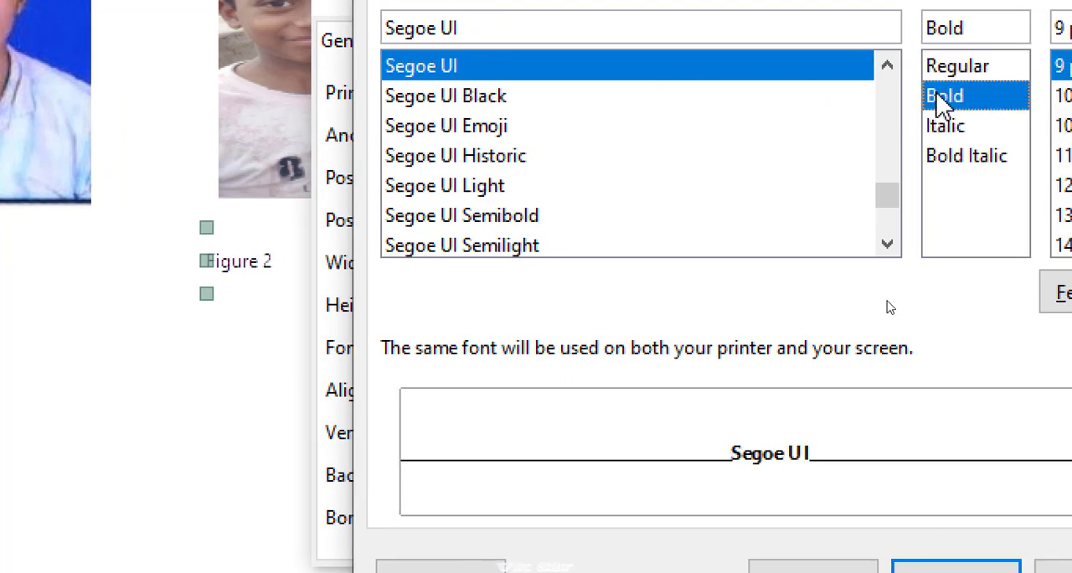
click(484, 0)
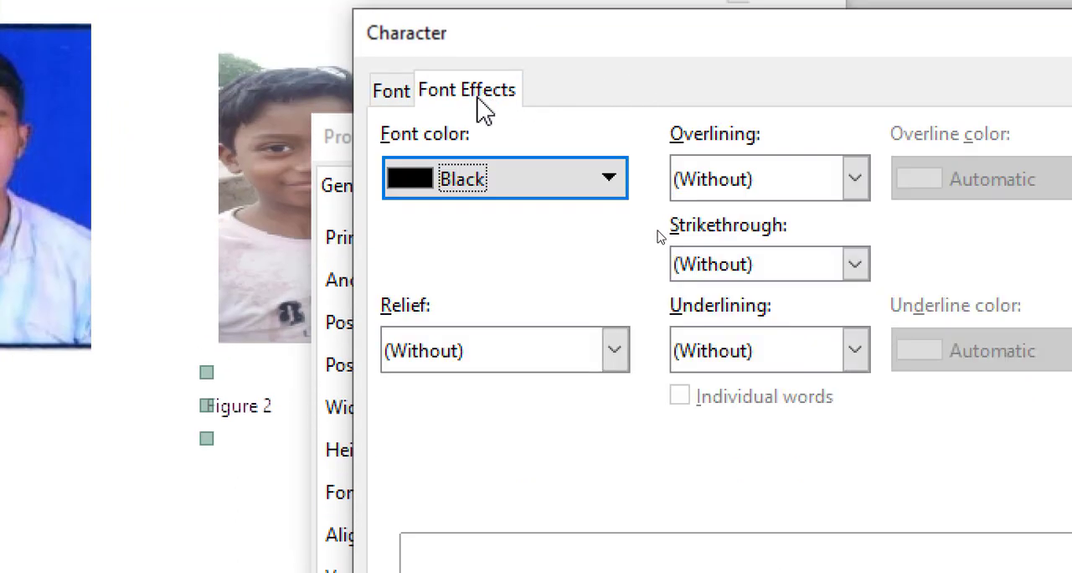
click(472, 179)
click(501, 362)
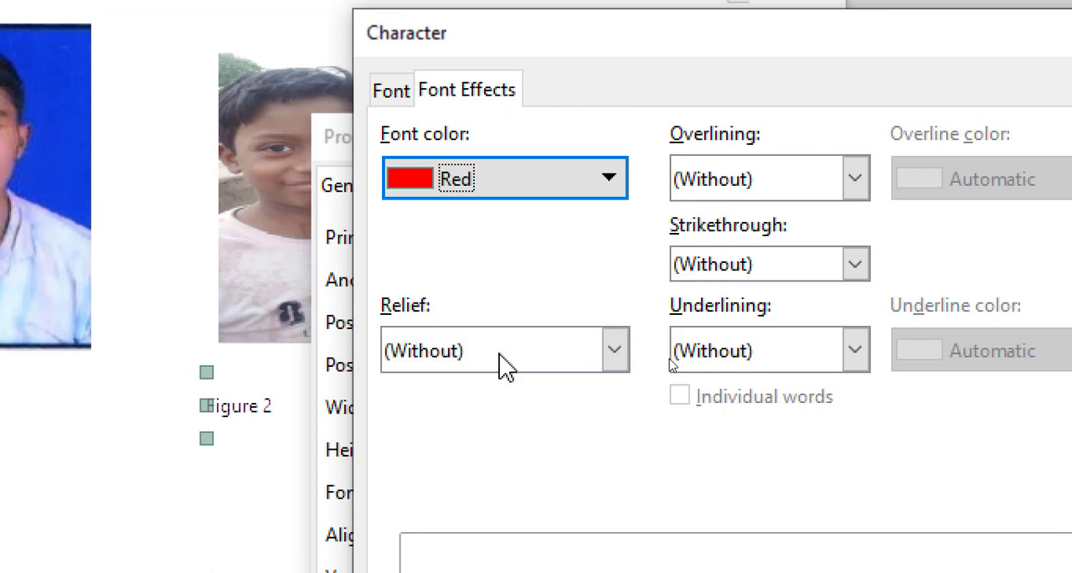
- Set the "Figure 2" label's font size to 16 pt, apply the character settings and close the label's properties
click(393, 92)
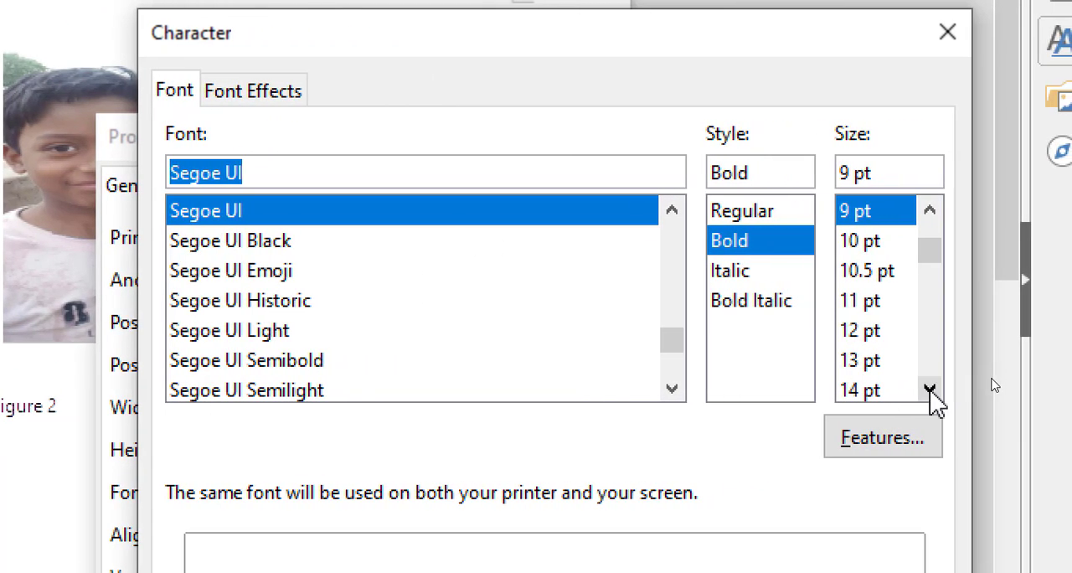
click(930, 390)
click(930, 390)
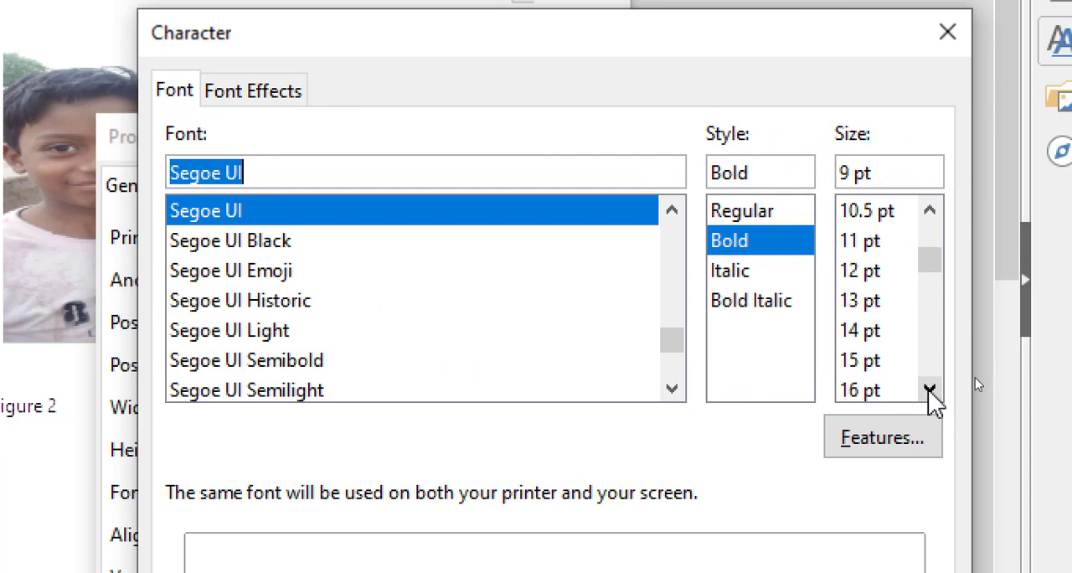
click(844, 391)
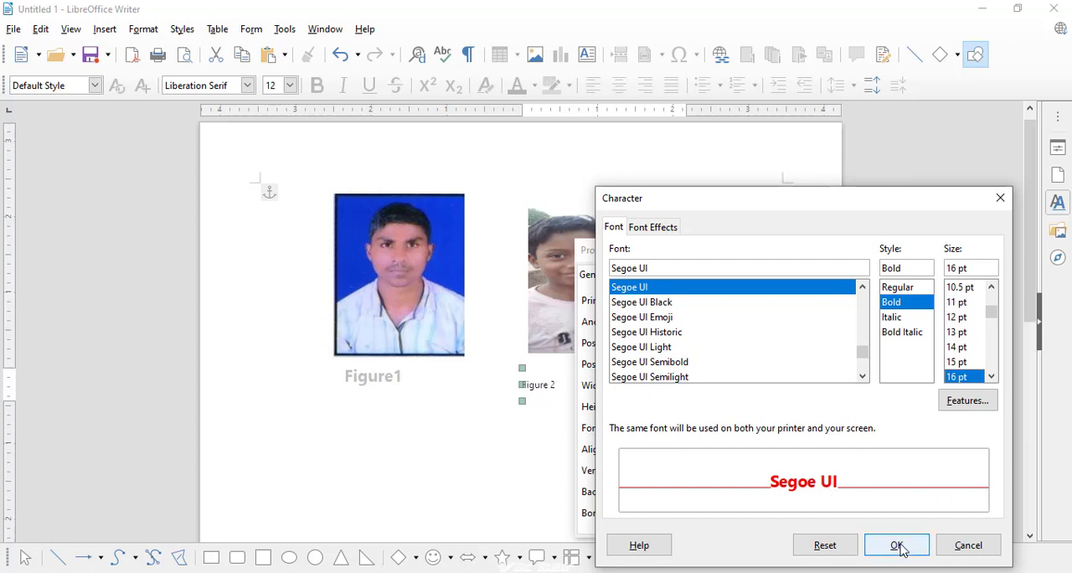
click(897, 546)
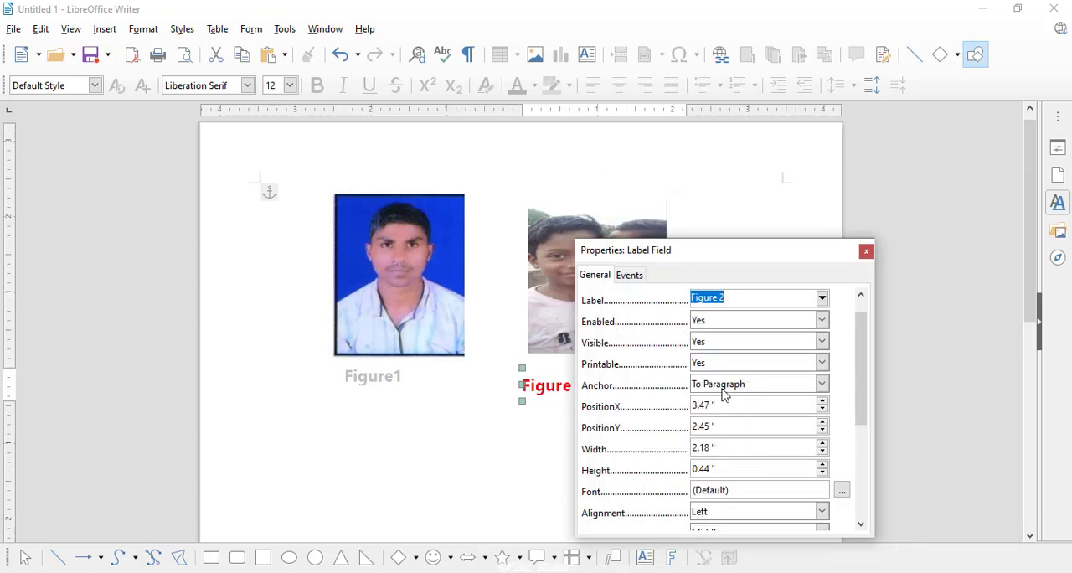
click(865, 252)
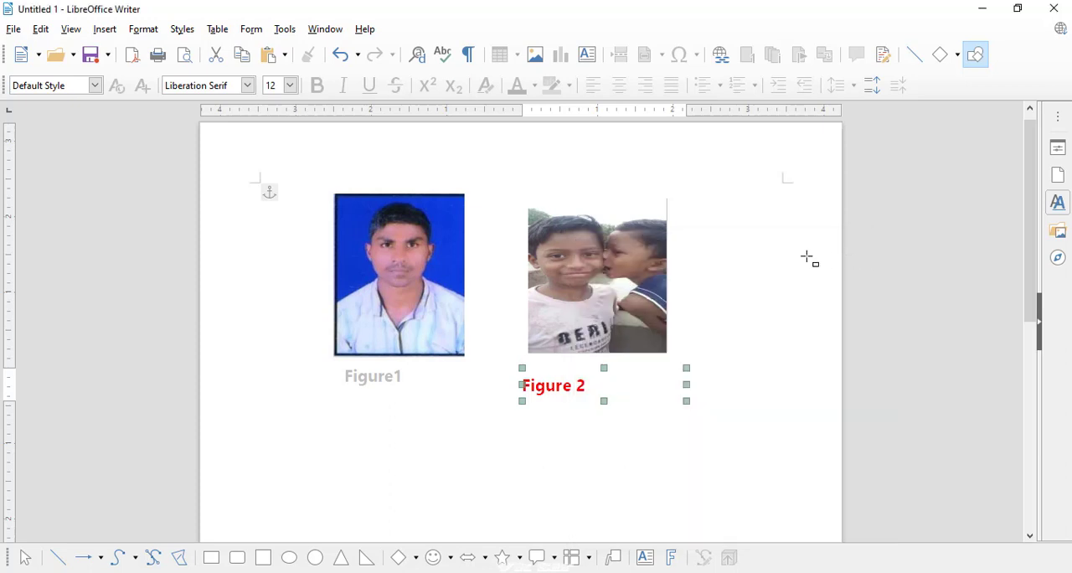
- Move the "Figure 2" label directly beneath the second picture, level with the "Figure1" label, and deselect the labels
click(657, 441)
click(549, 369)
click(440, 342)
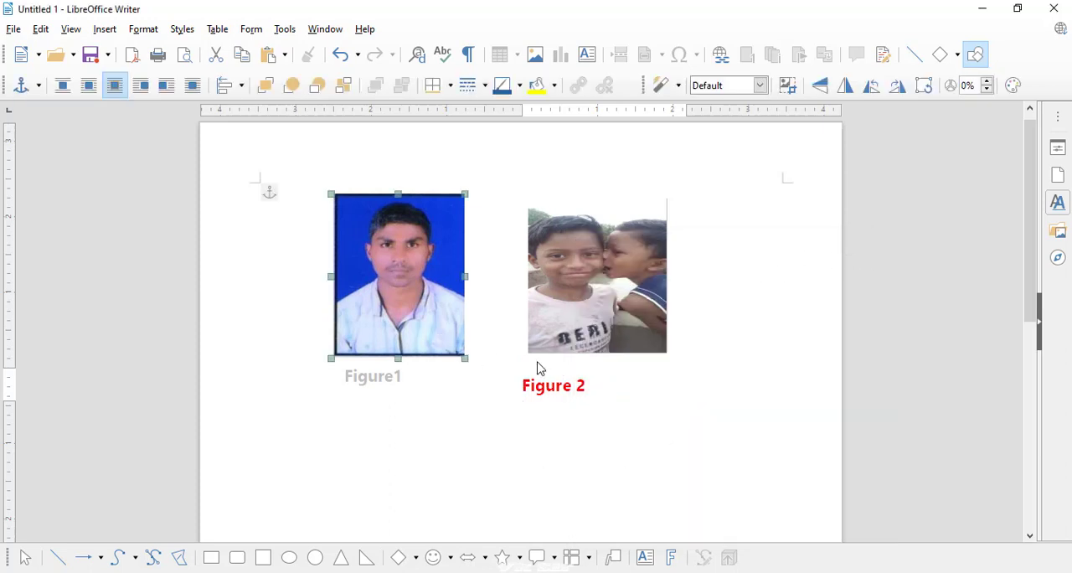
click(564, 383)
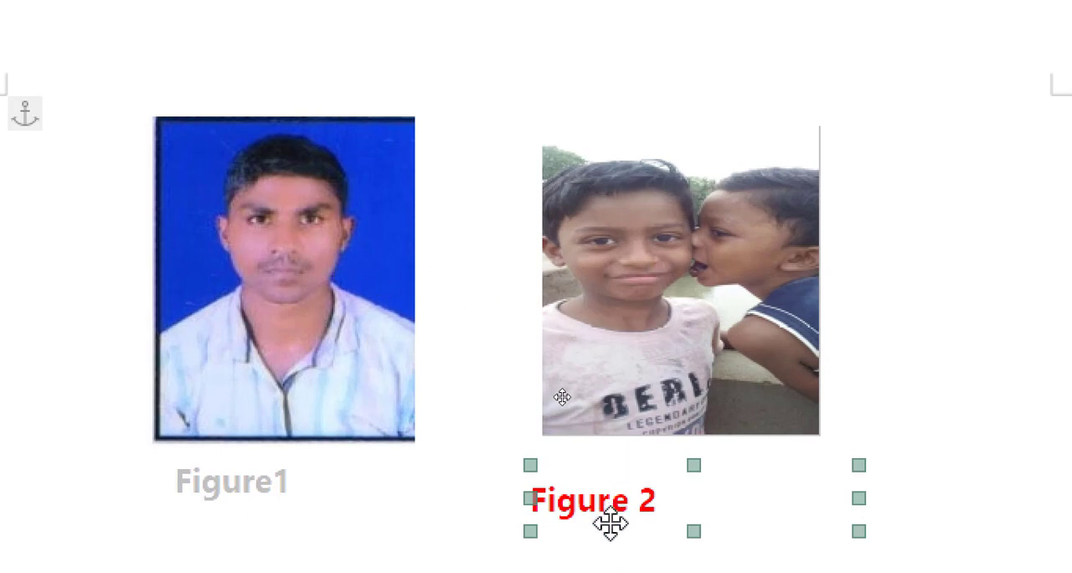
drag(611, 523, 623, 504)
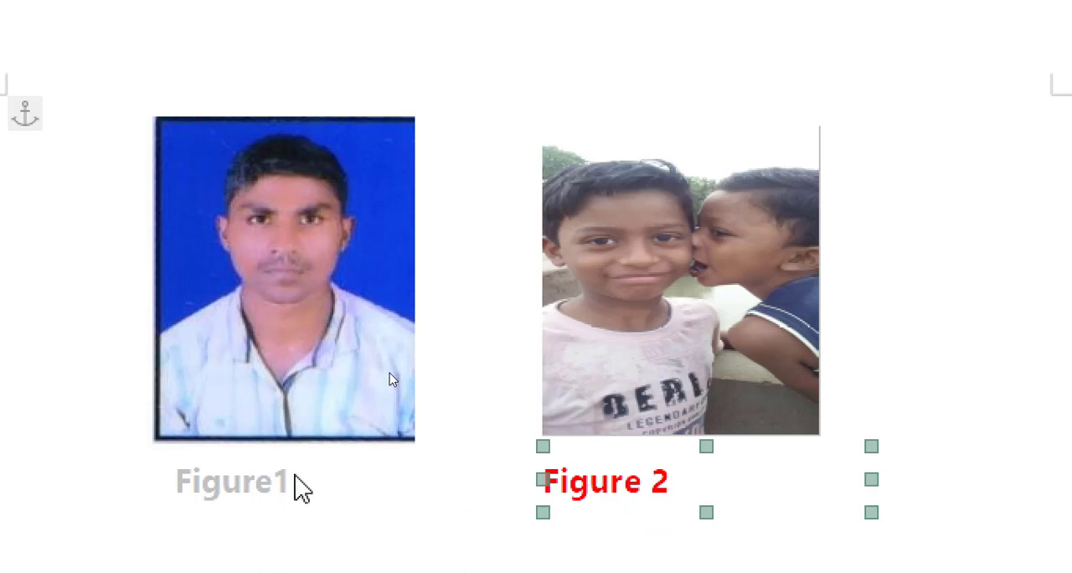
click(259, 474)
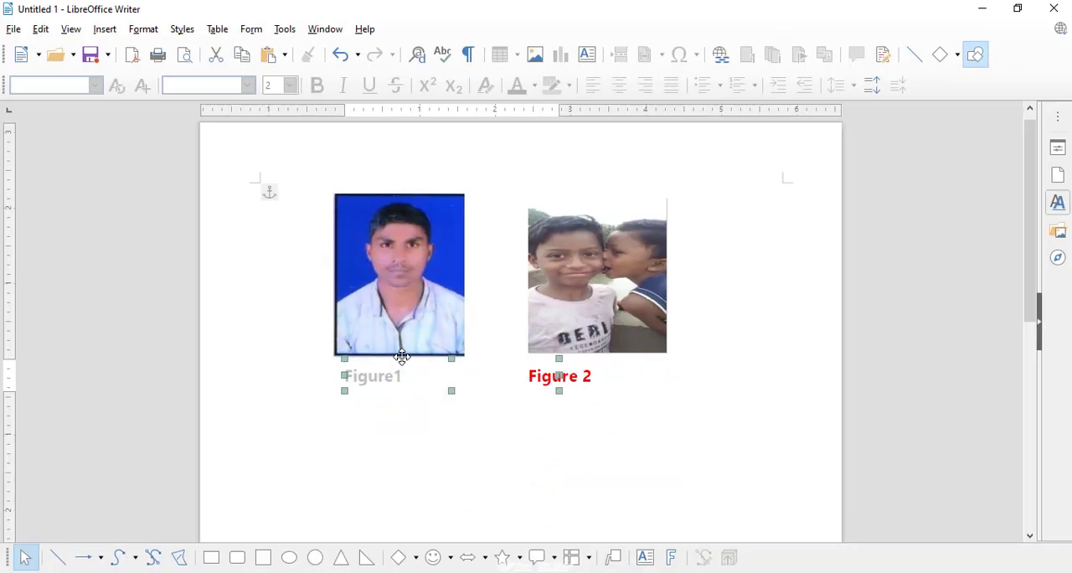
click(510, 436)
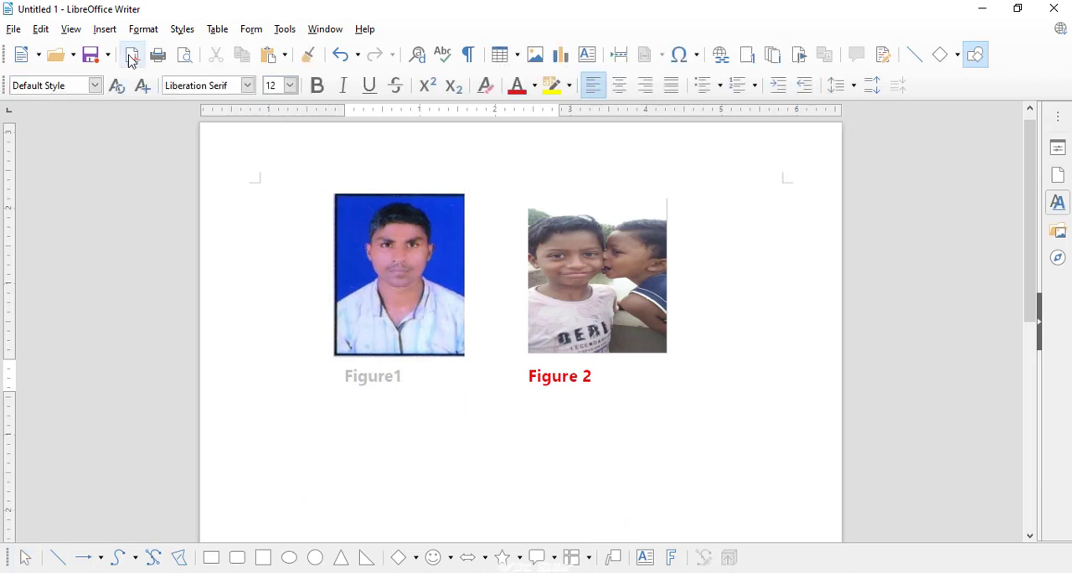
- Create a new text document and draw a label form control about 4.62 × 0.75 inches near the top of its page
click(38, 58)
click(64, 78)
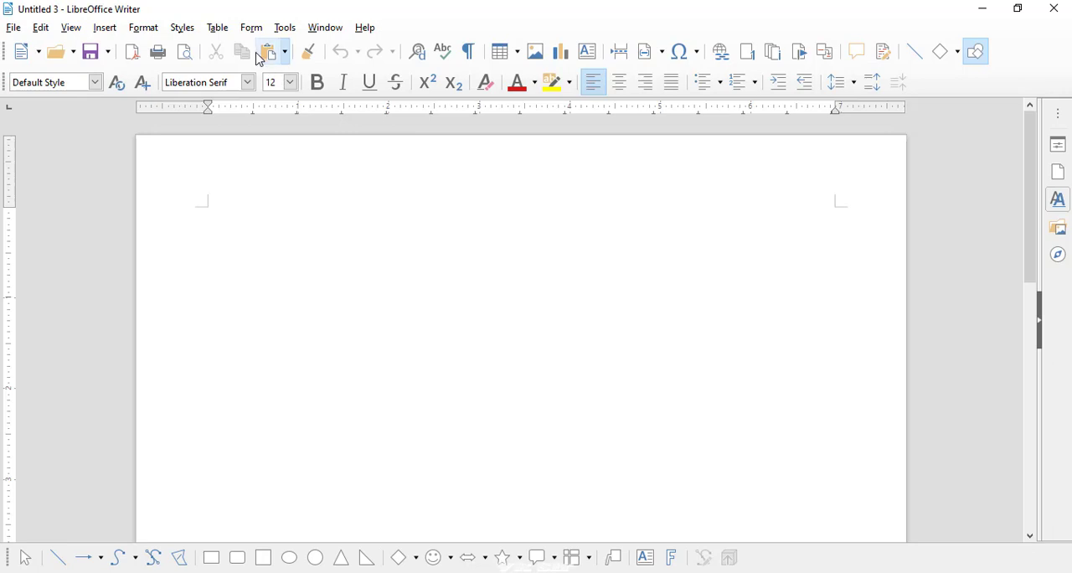
click(252, 30)
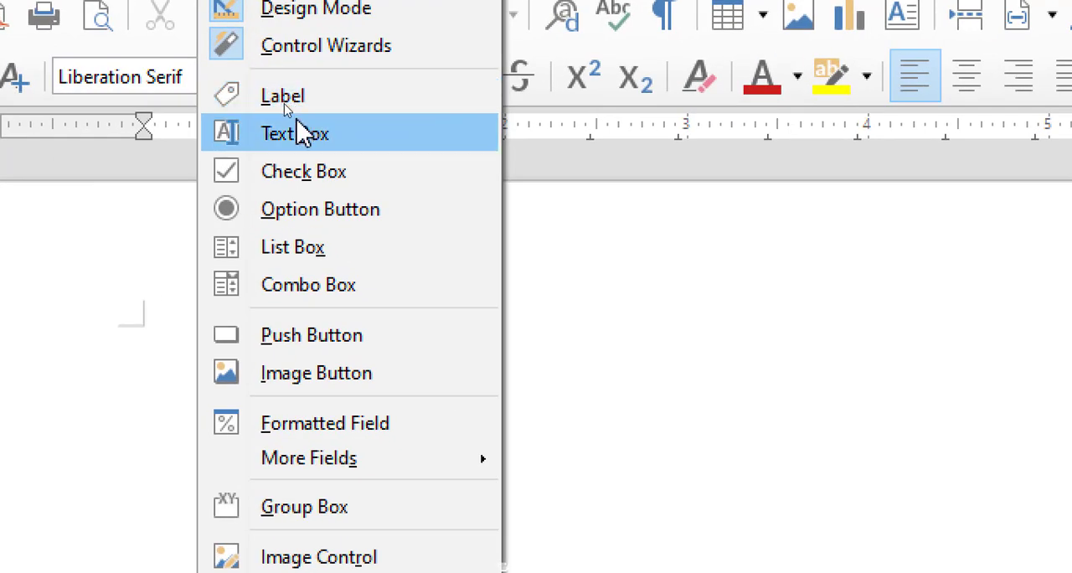
click(306, 94)
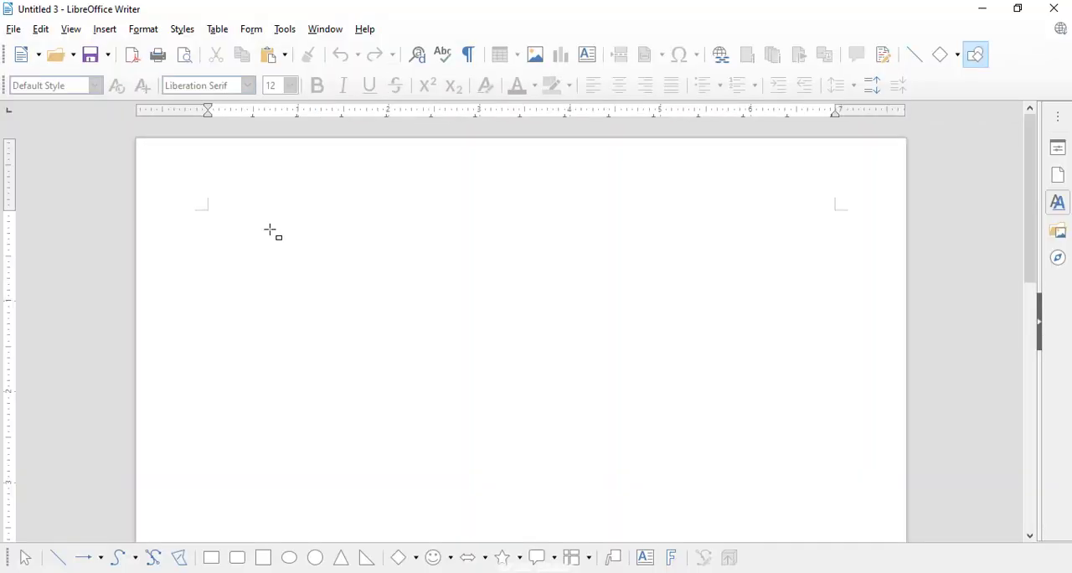
drag(272, 231, 688, 297)
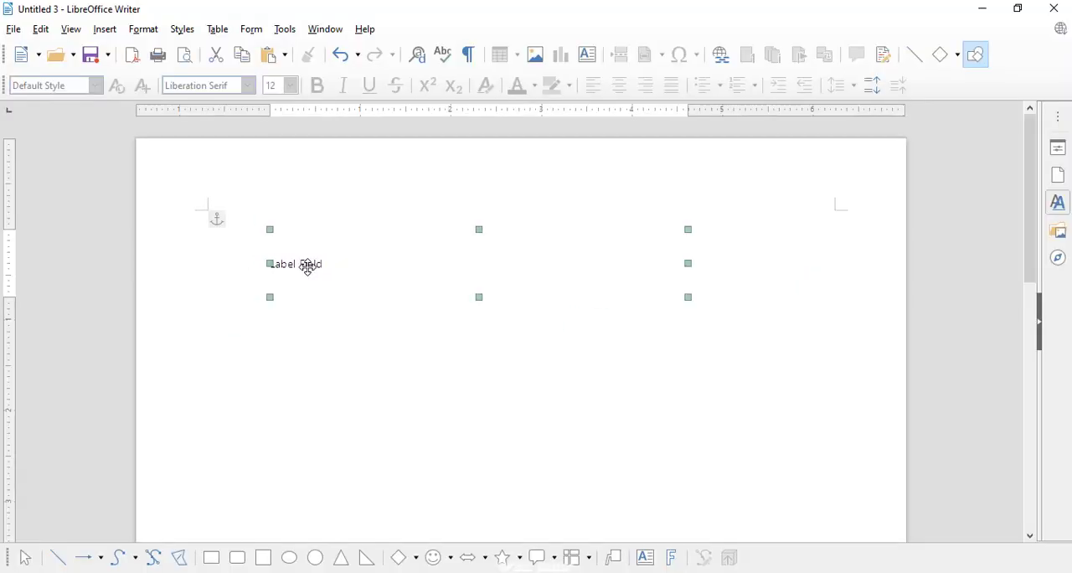
- Open the control properties of the new label and set its label text to "Student Name"
right_click(308, 267)
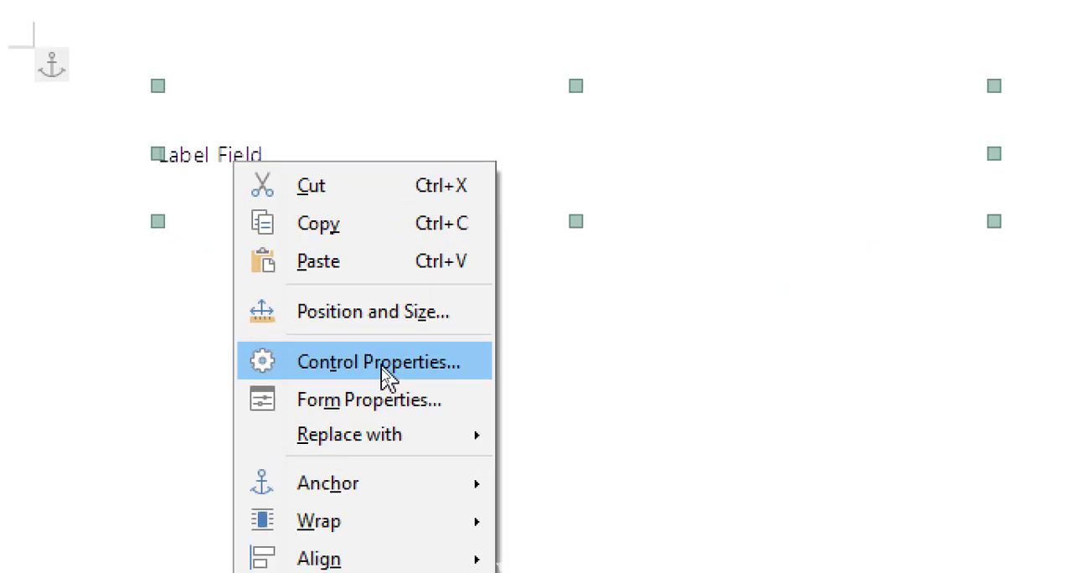
click(382, 373)
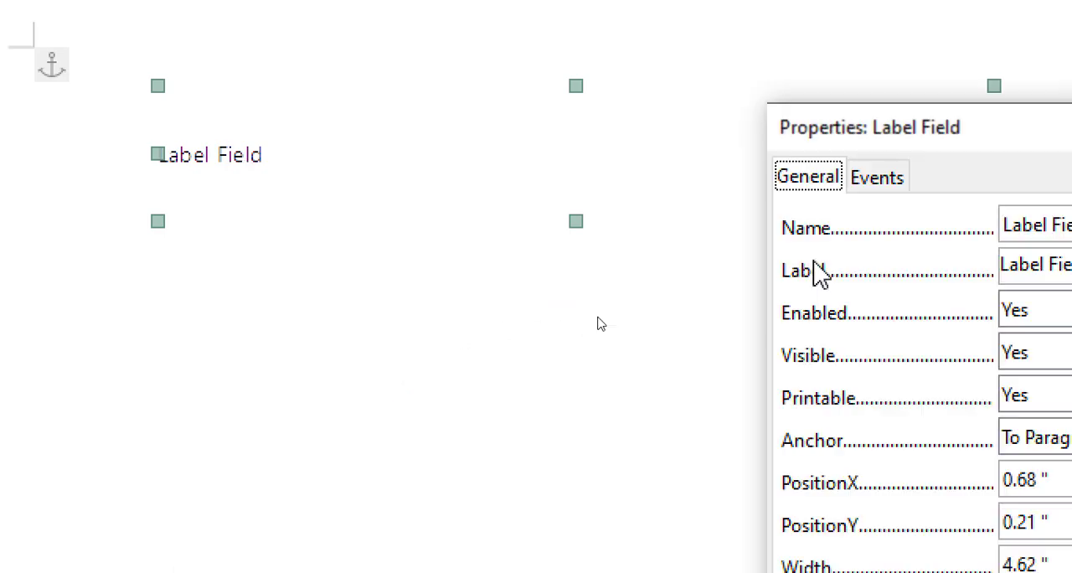
drag(890, 139, 484, 88)
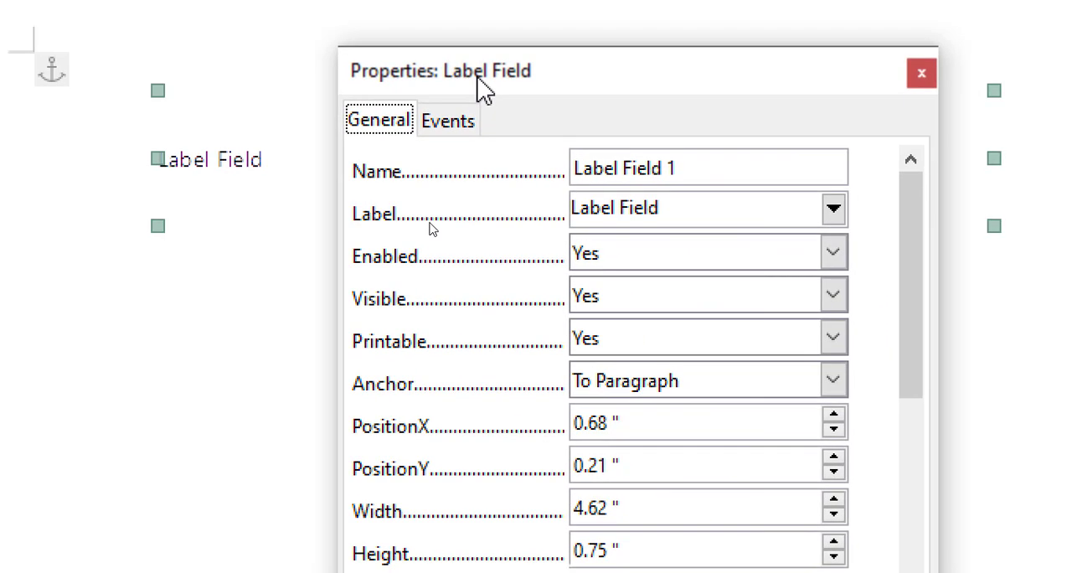
drag(679, 215, 553, 216)
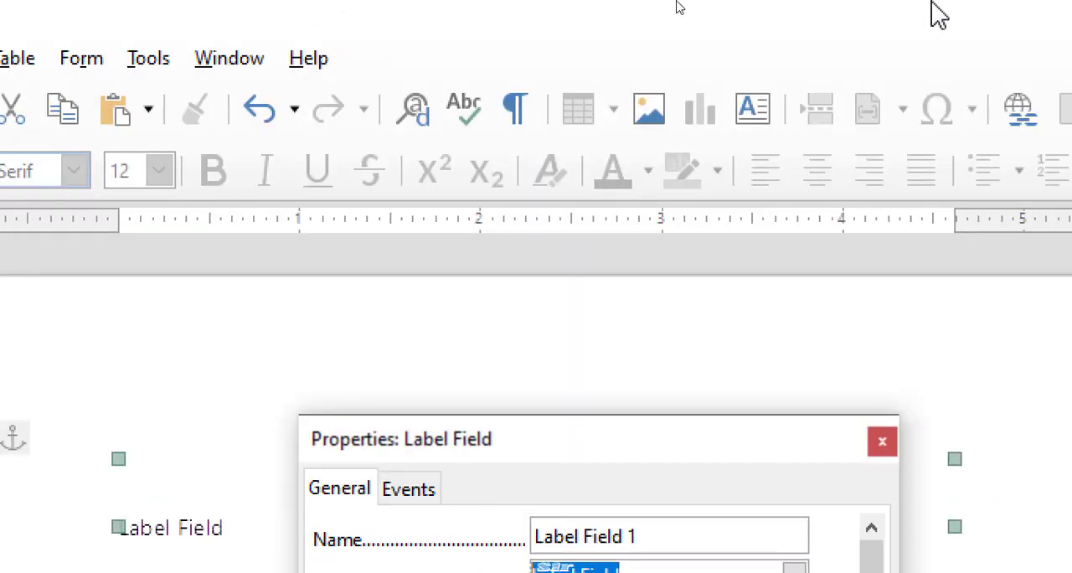
text(C)
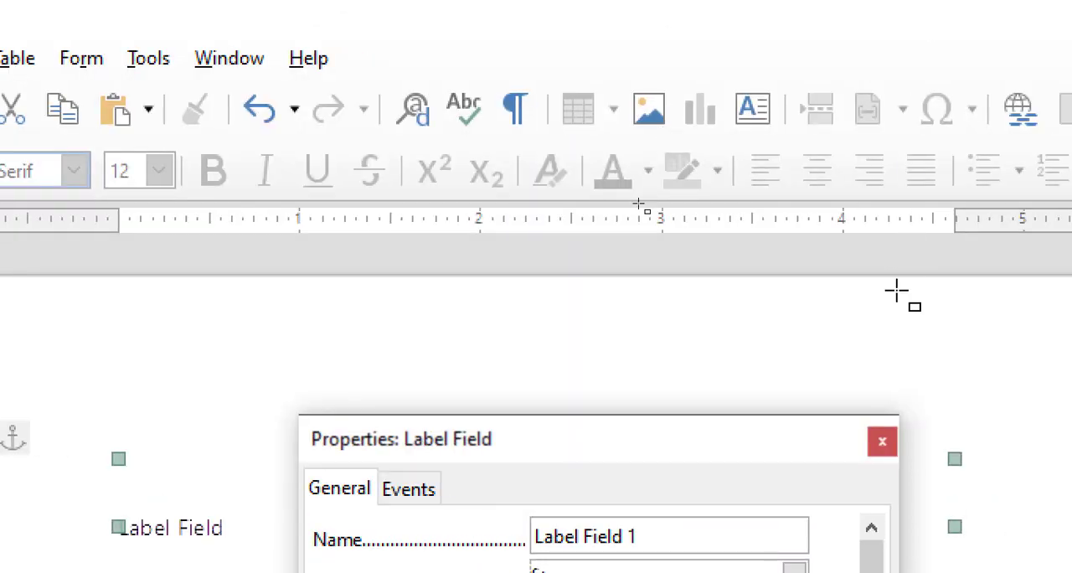
drag(617, 460, 627, 309)
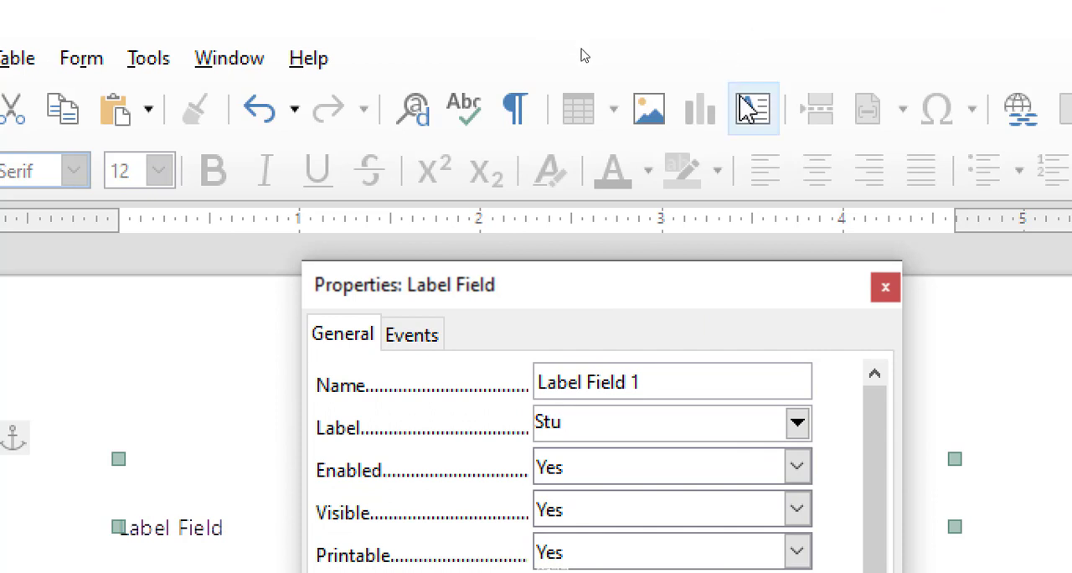
text(dent)
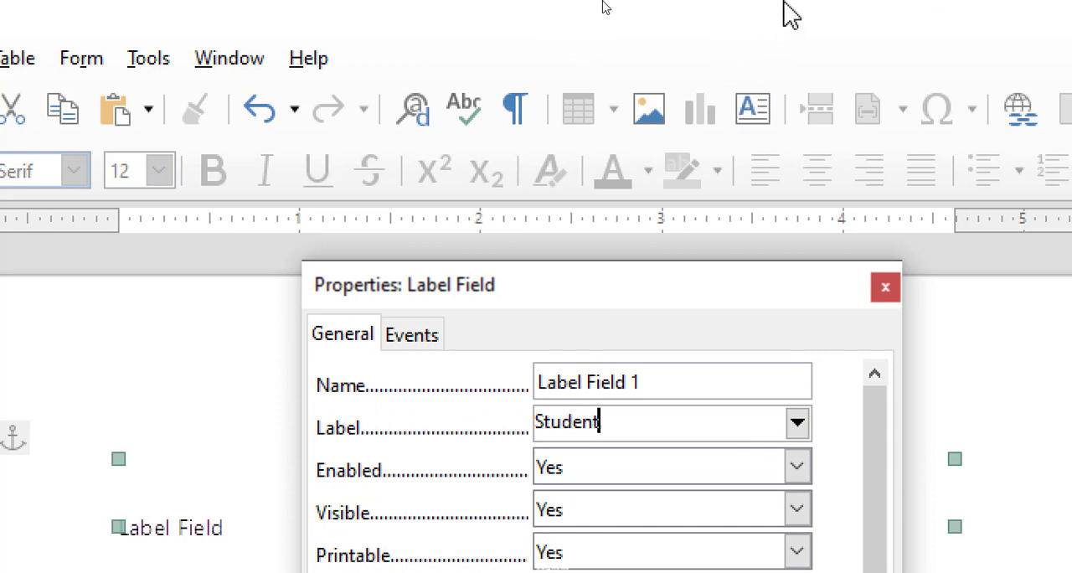
text( Name)
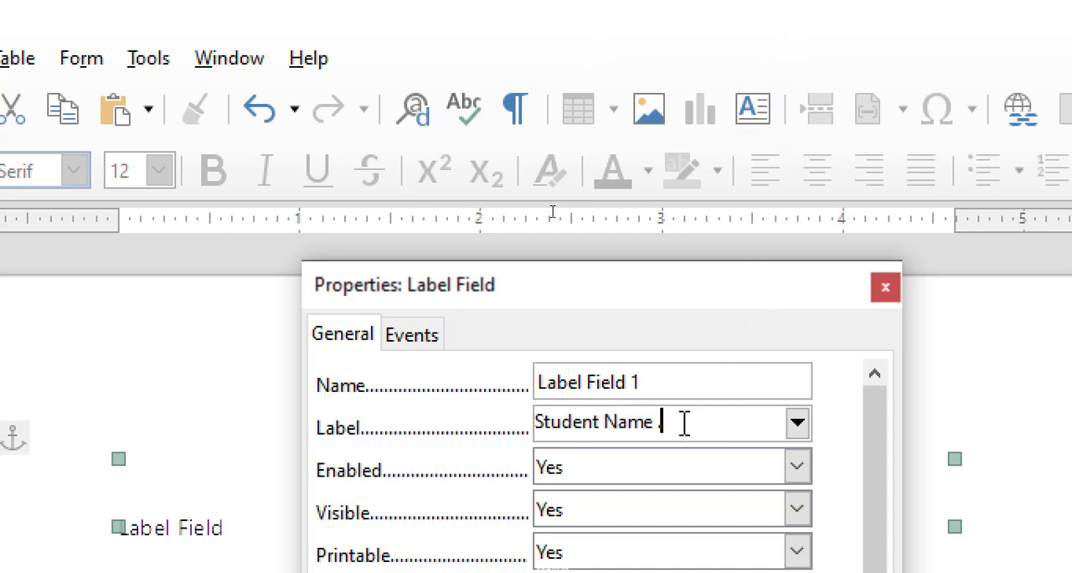
text( ...................)
- Extend the label text after "Student Name" with a long row of hyphens as a fill-in line
key(BackSpace)
key(BackSpace)
key(BackSpace)
key(BackSpace)
key(BackSpace)
key(BackSpace)
key(BackSpace)
key(BackSpace)
key(BackSpace)
key(BackSpace)
key(BackSpace)
key(BackSpace)
text(--------------------------)
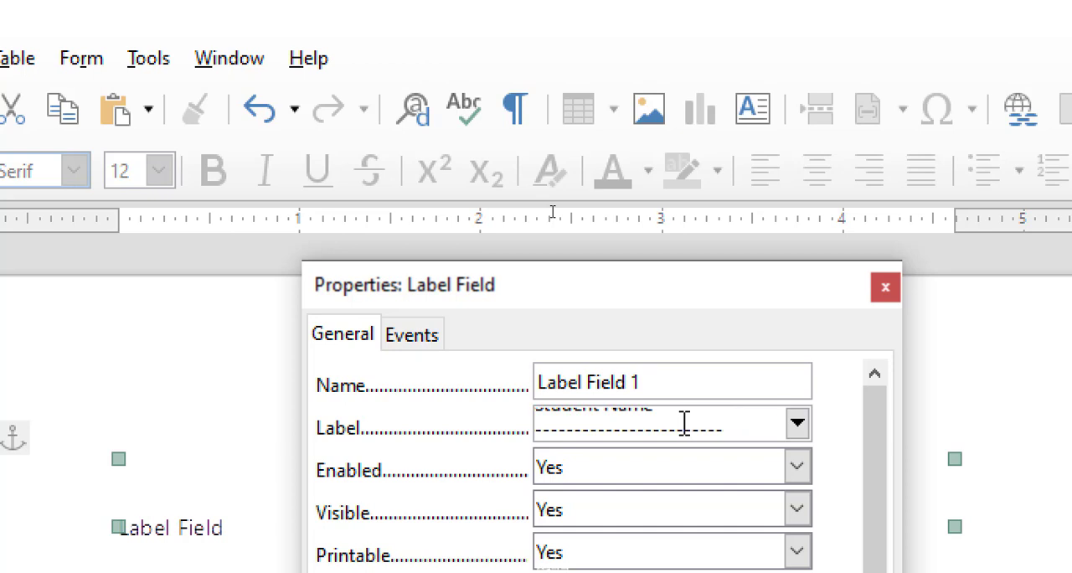
- Set the "Student Name" label's font to Segoe UI Bold at 14 pt
drag(785, 288, 795, 96)
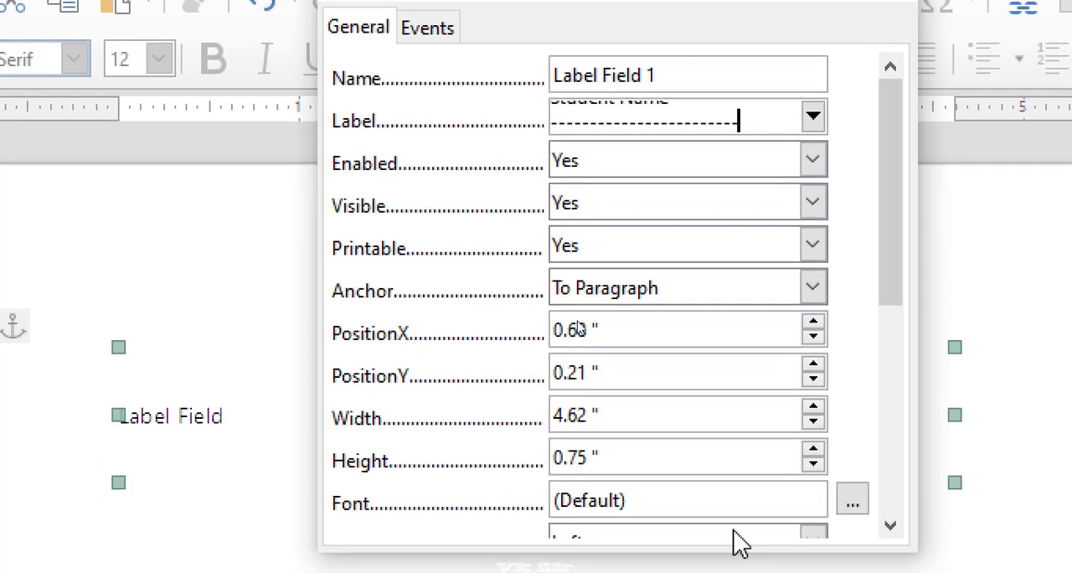
click(844, 500)
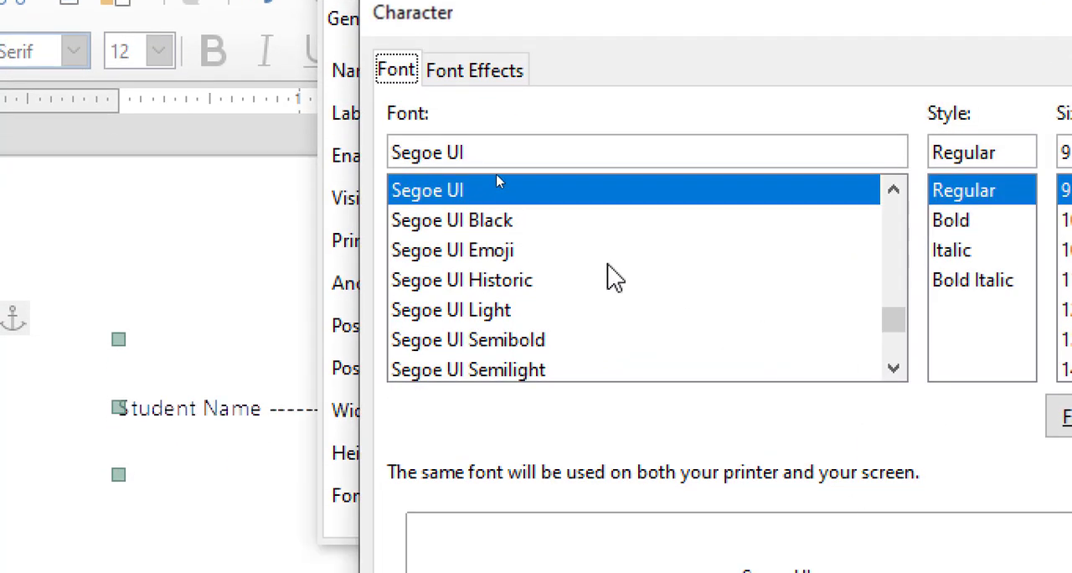
click(963, 221)
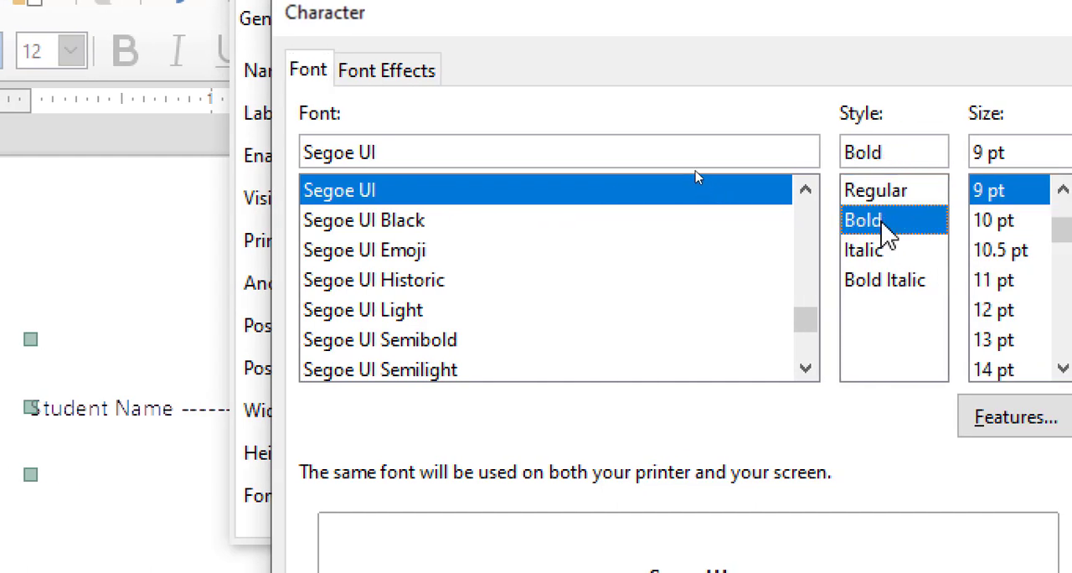
click(1047, 369)
click(1057, 369)
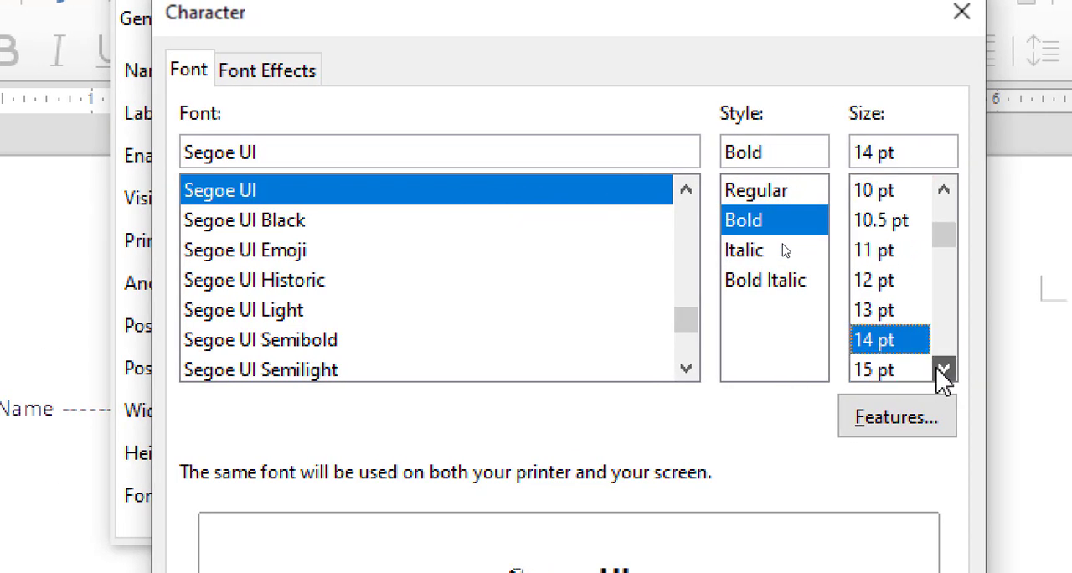
click(943, 369)
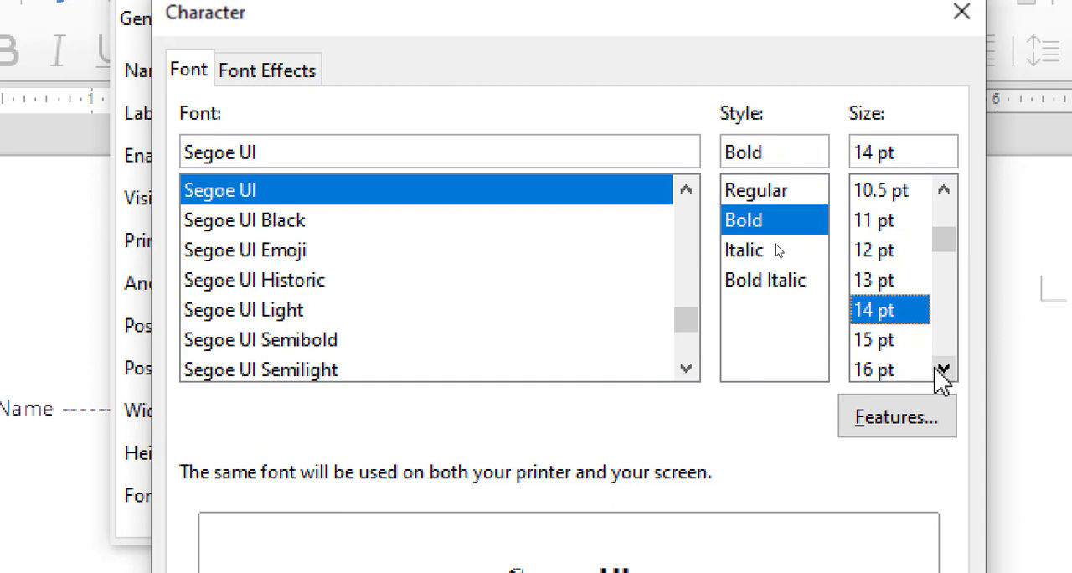
click(879, 369)
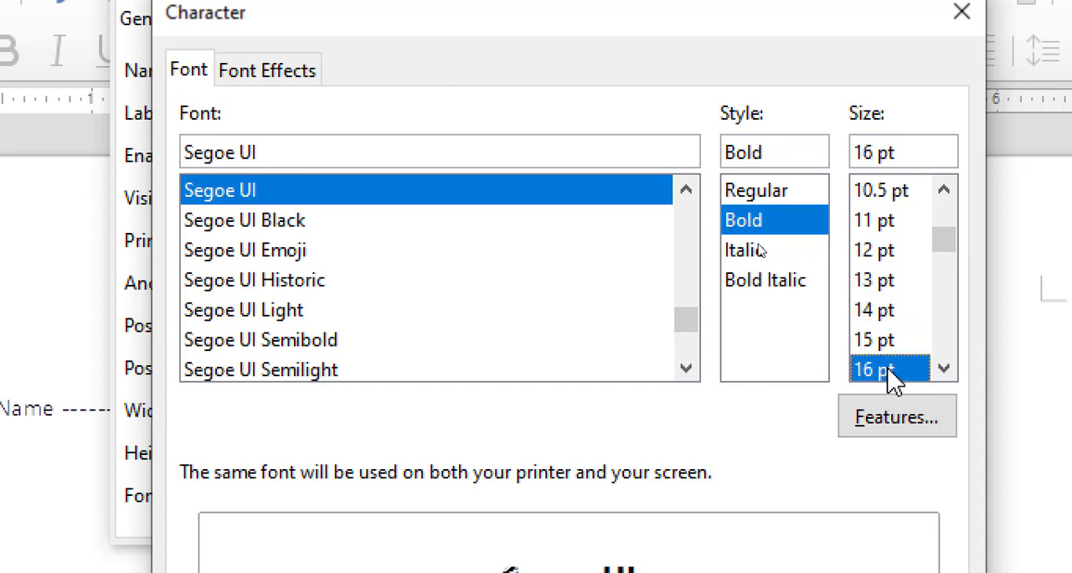
click(878, 312)
- Set the "Student Name" label's font color to red, apply the character settings and close the label properties
click(272, 72)
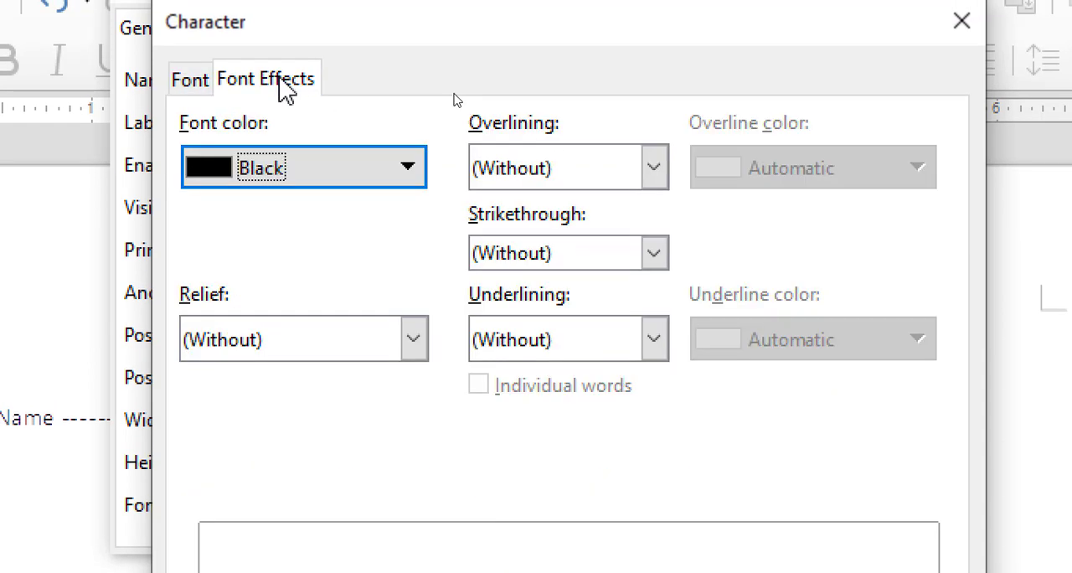
click(283, 172)
click(289, 352)
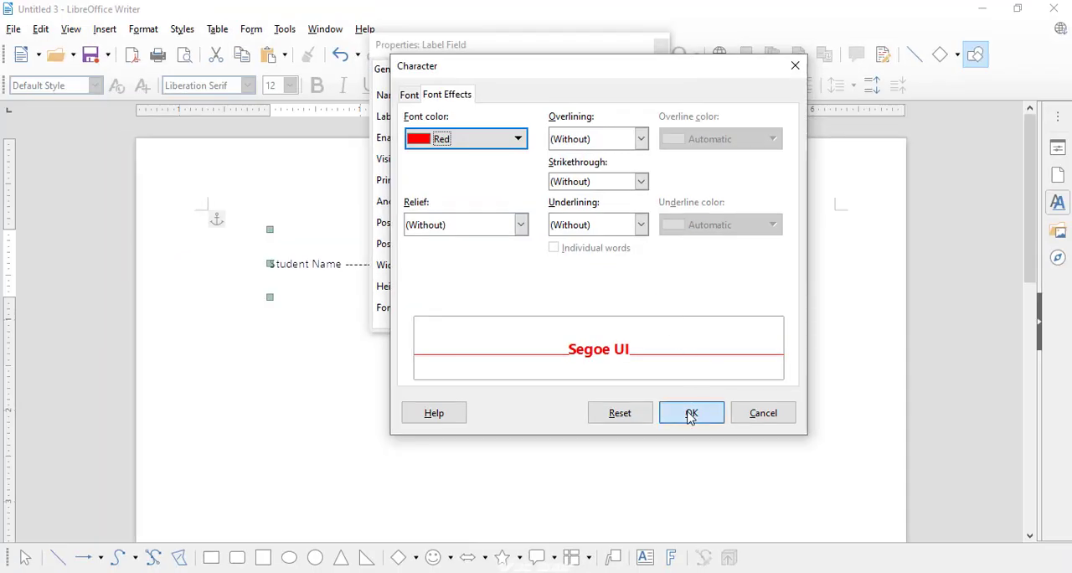
click(692, 412)
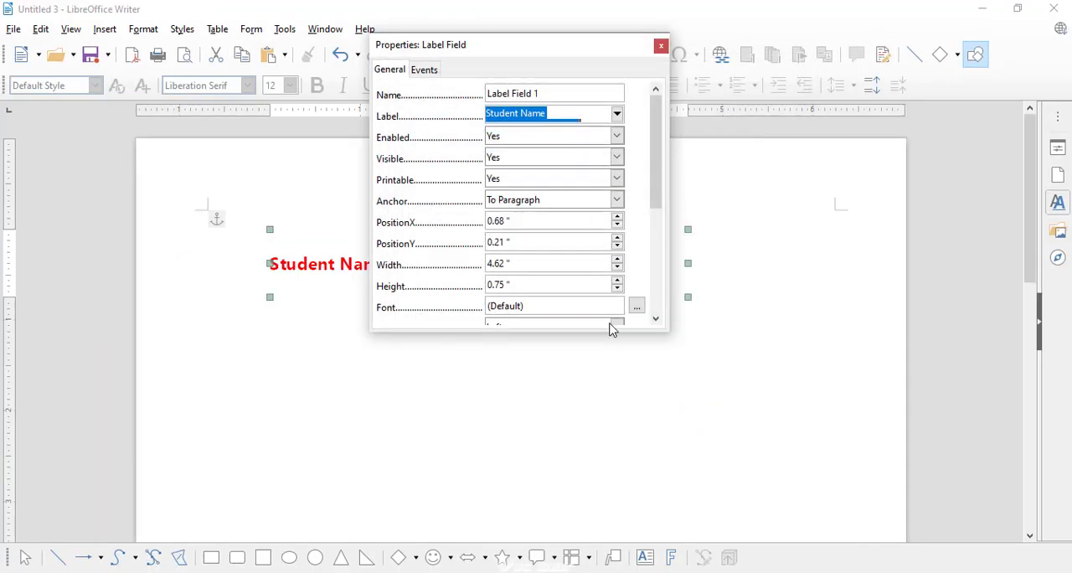
drag(512, 55, 776, 109)
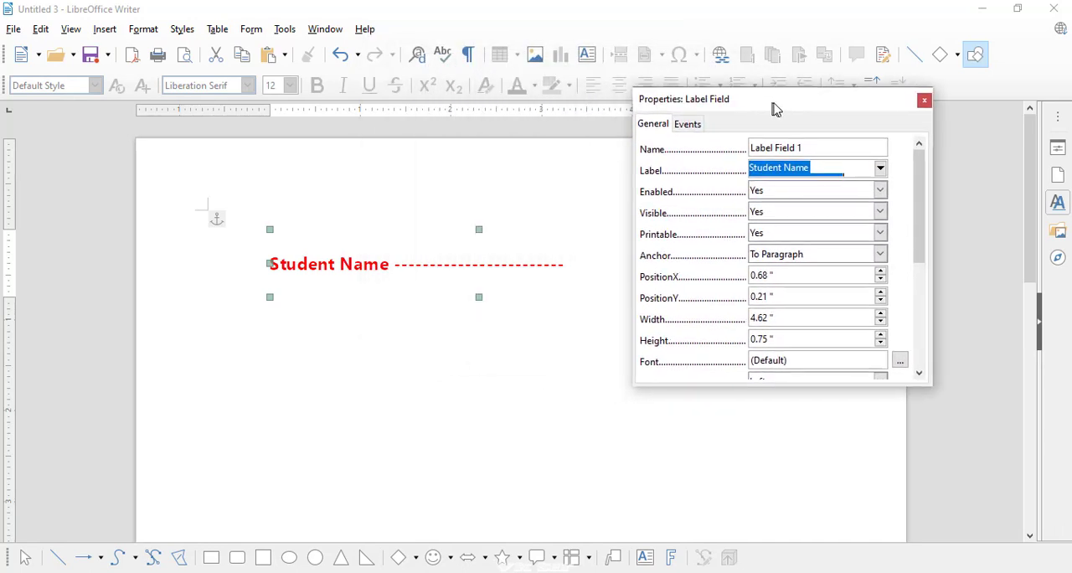
click(927, 101)
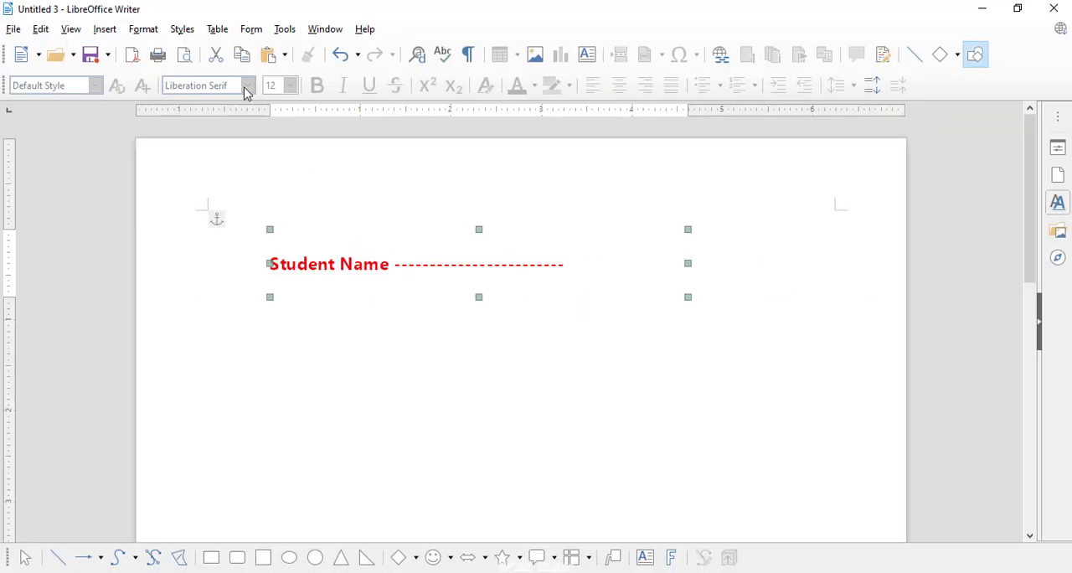
- Draw a rounded rectangle about 4.6 × 2.1 inches around the "Student Name" label and fill it with yellow
click(238, 558)
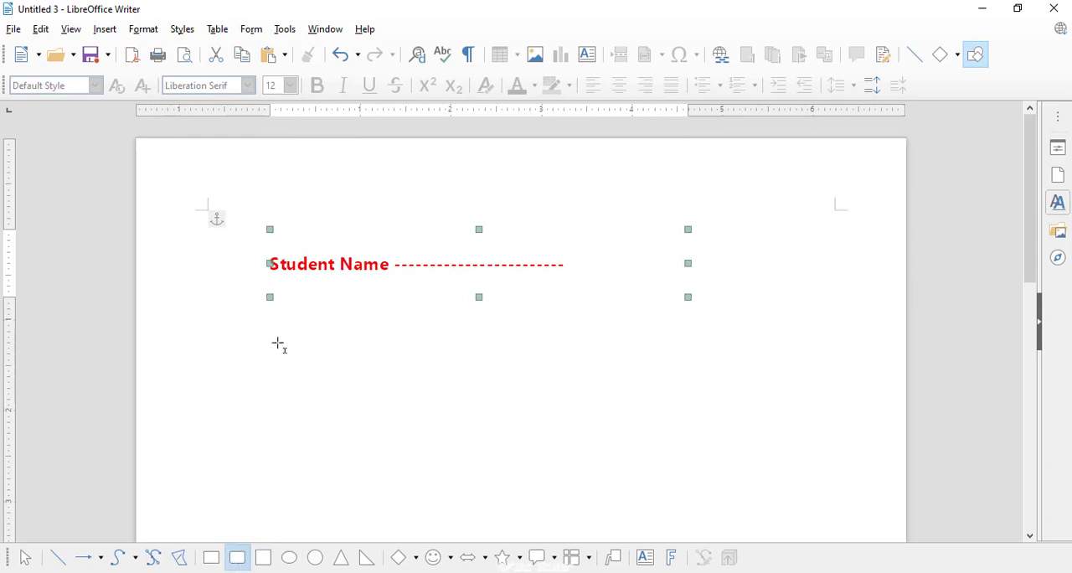
mouse_move(257, 211)
mouse_down()
mouse_move(376, 311)
mouse_move(601, 352)
mouse_move(651, 371)
mouse_move(656, 399)
mouse_move(675, 400)
mouse_up()
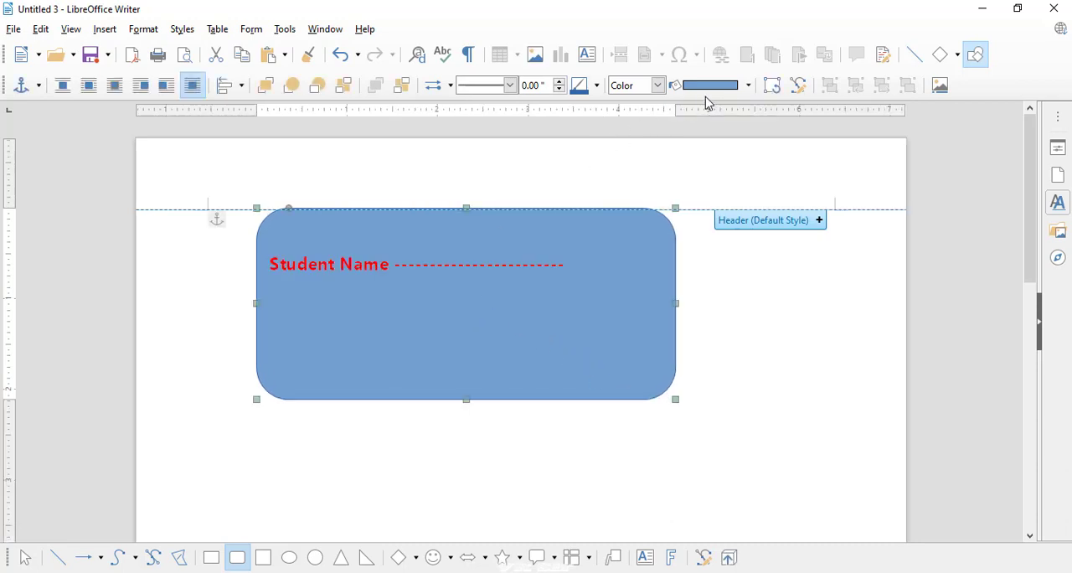
click(749, 85)
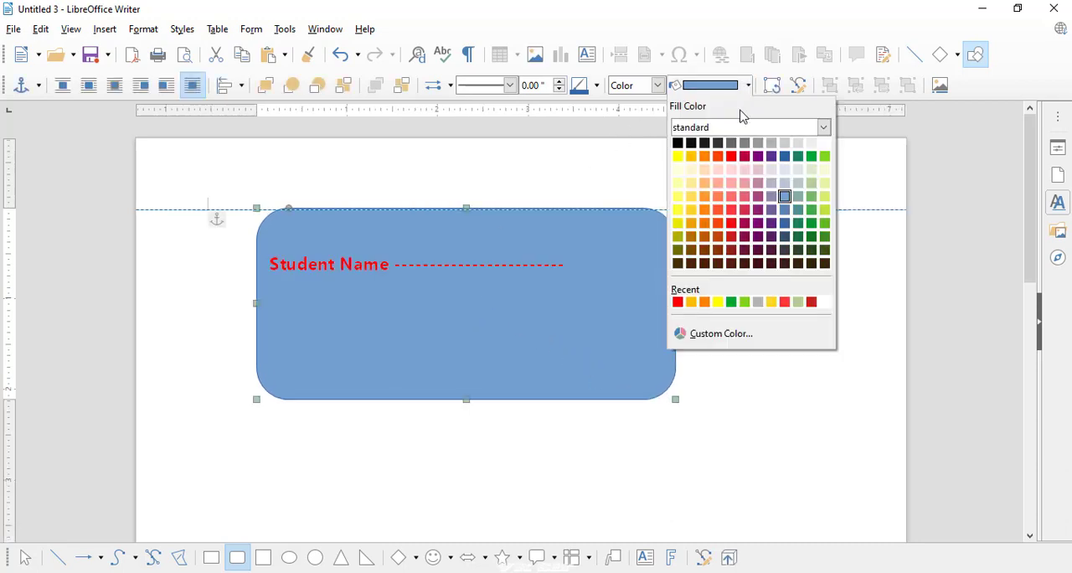
click(678, 156)
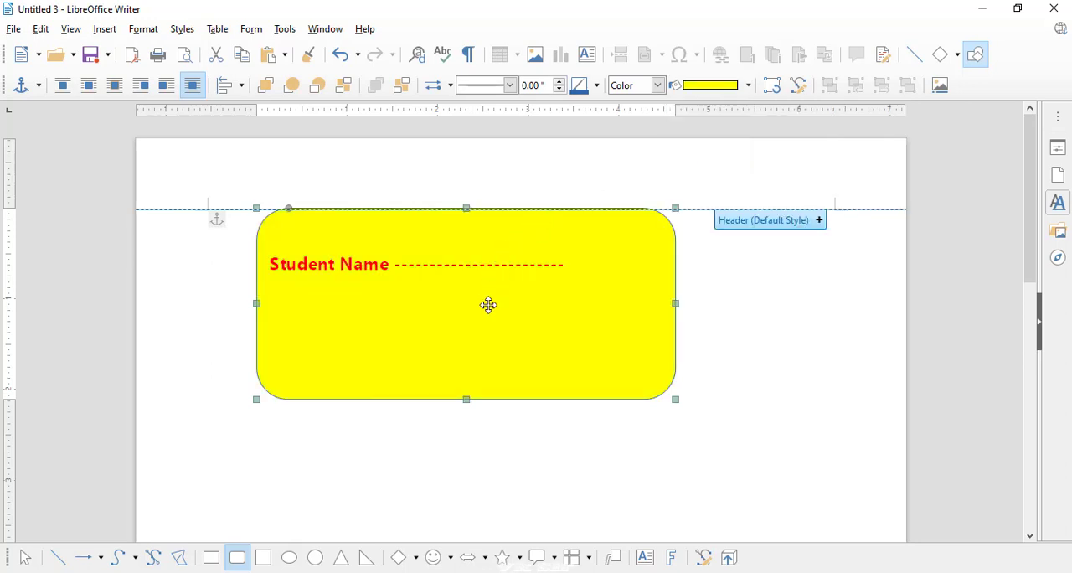
- Narrow the yellow rectangle to about 4.2 inches and shift it slightly down and left, keeping the "Student Name" label near its upper edge
drag(486, 314, 479, 320)
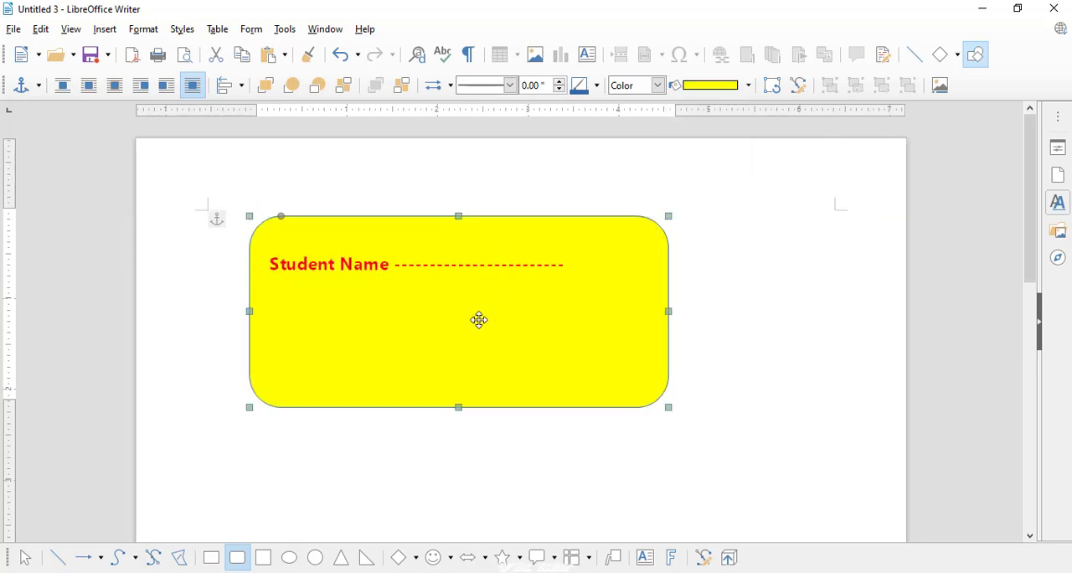
drag(670, 311, 634, 312)
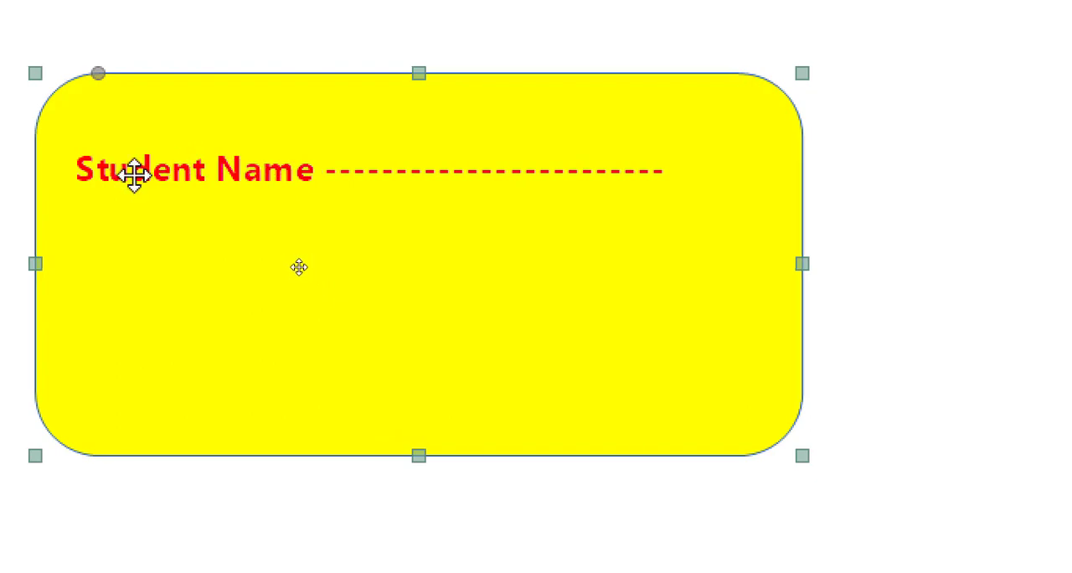
drag(195, 219, 179, 246)
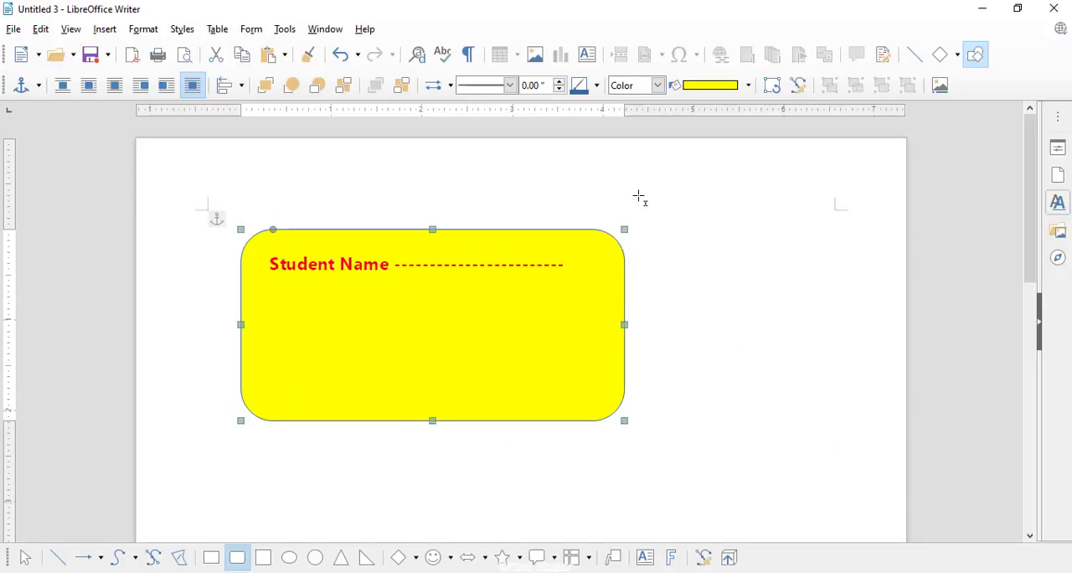
- Draw a second label form control about 4.60 × 0.27 inches below the yellow rectangle
click(247, 32)
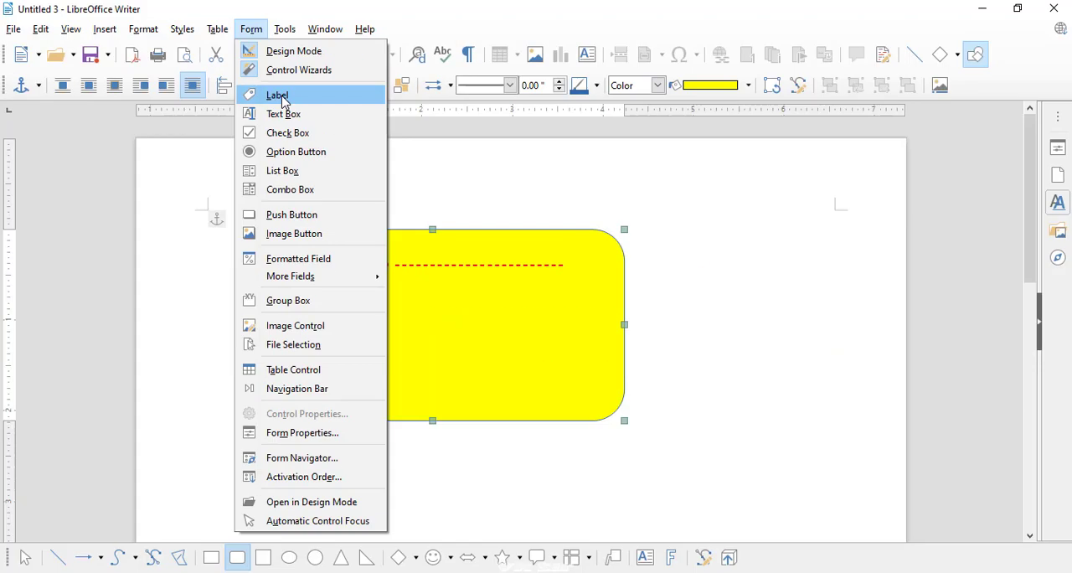
click(283, 99)
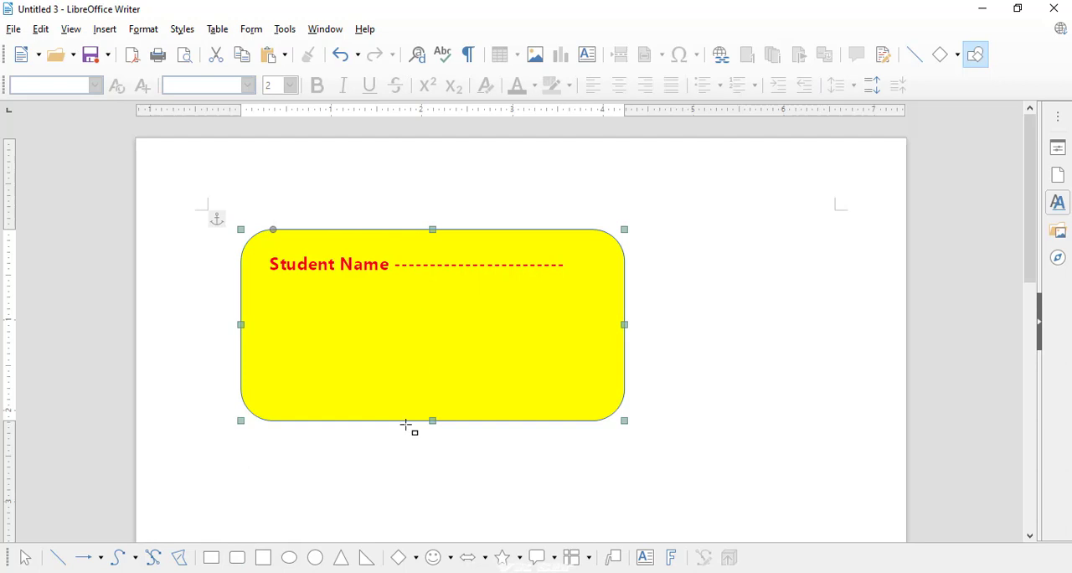
drag(268, 471, 685, 496)
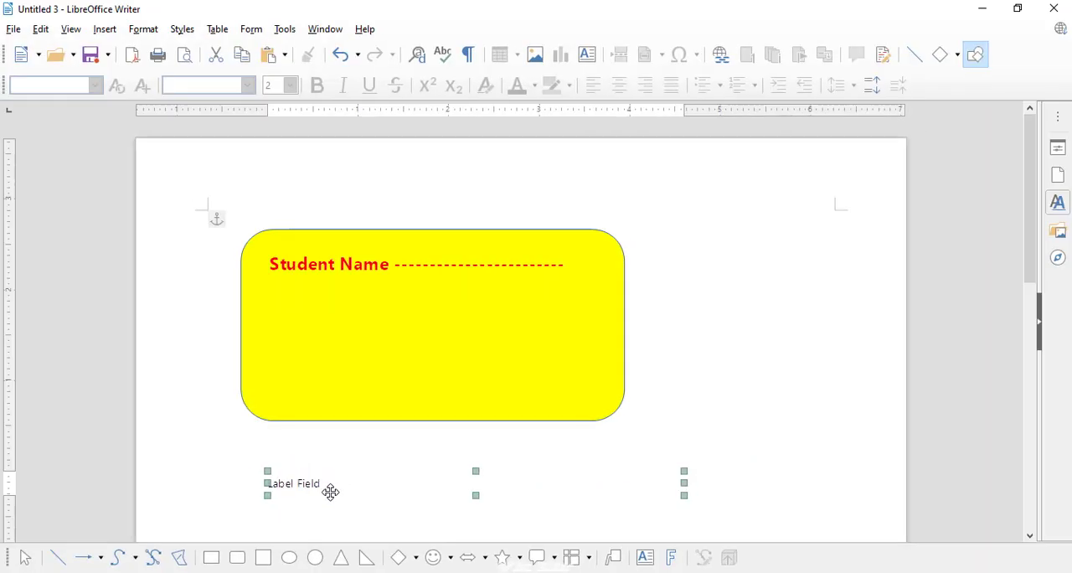
- Open the control properties of the second label and set its text to "Class" followed by a long row of hyphens
right_click(331, 491)
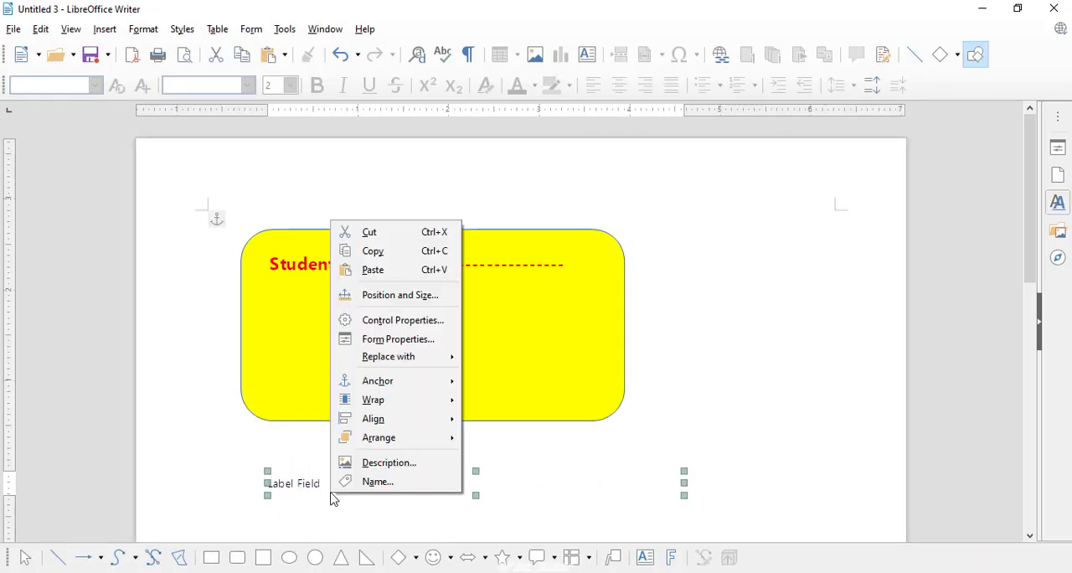
click(400, 321)
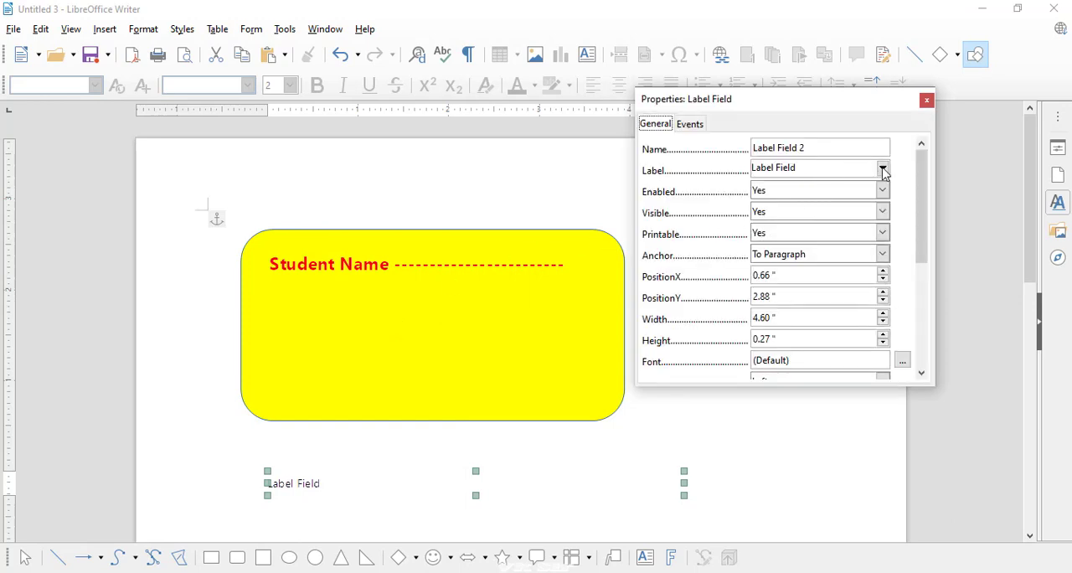
click(736, 165)
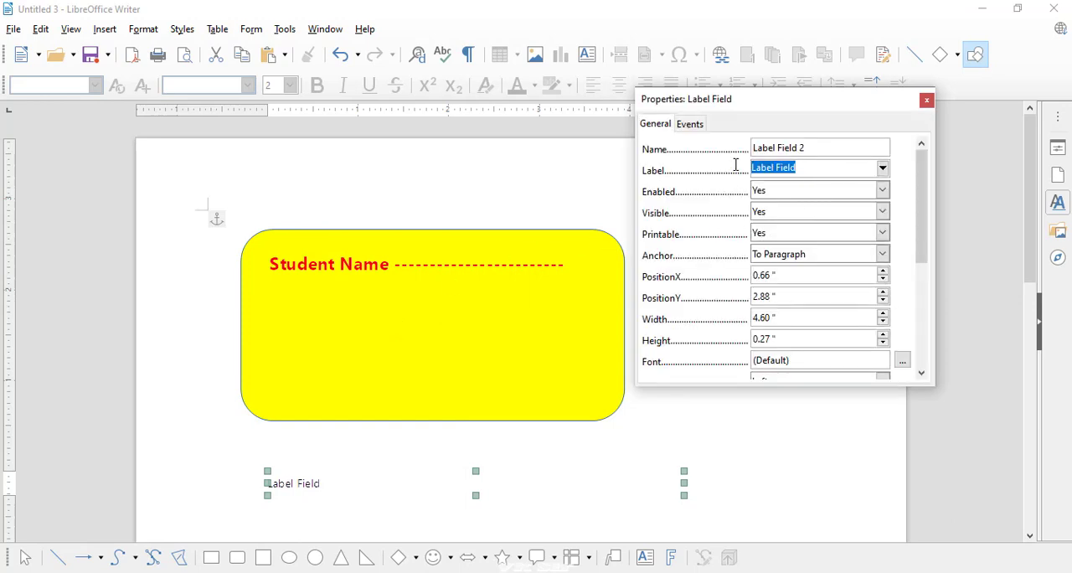
text(Class)
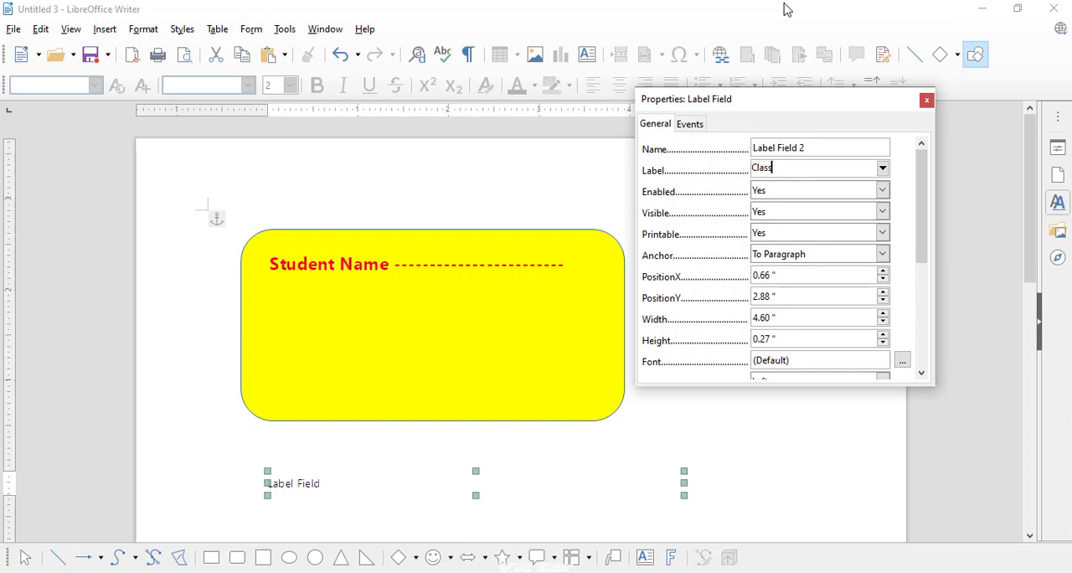
text( ---------------------------)
text(-)
- Format the "Class" label's text in red Segoe UI Bold at 14 pt
click(901, 360)
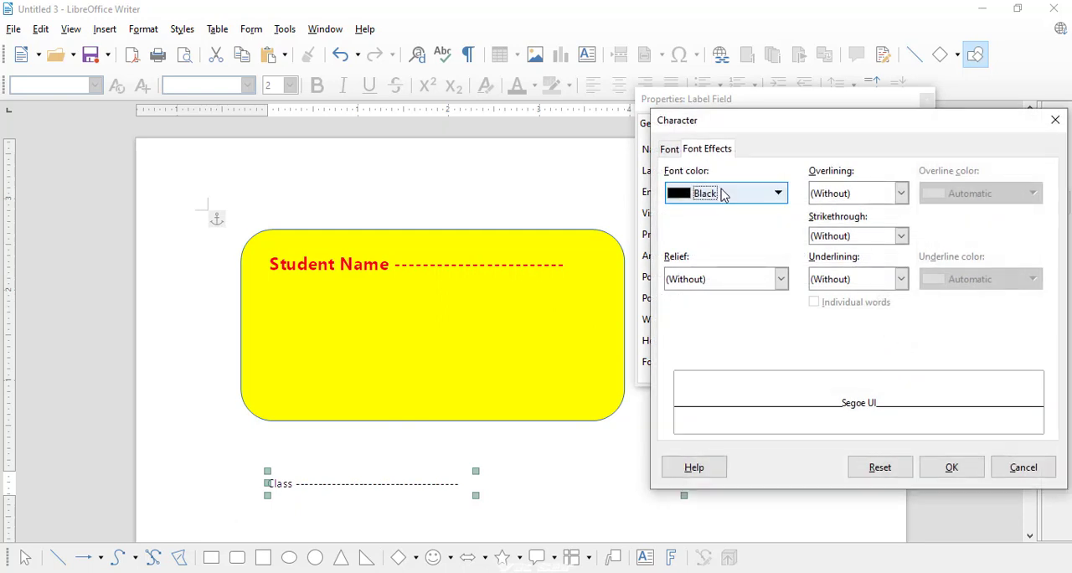
click(726, 194)
click(728, 285)
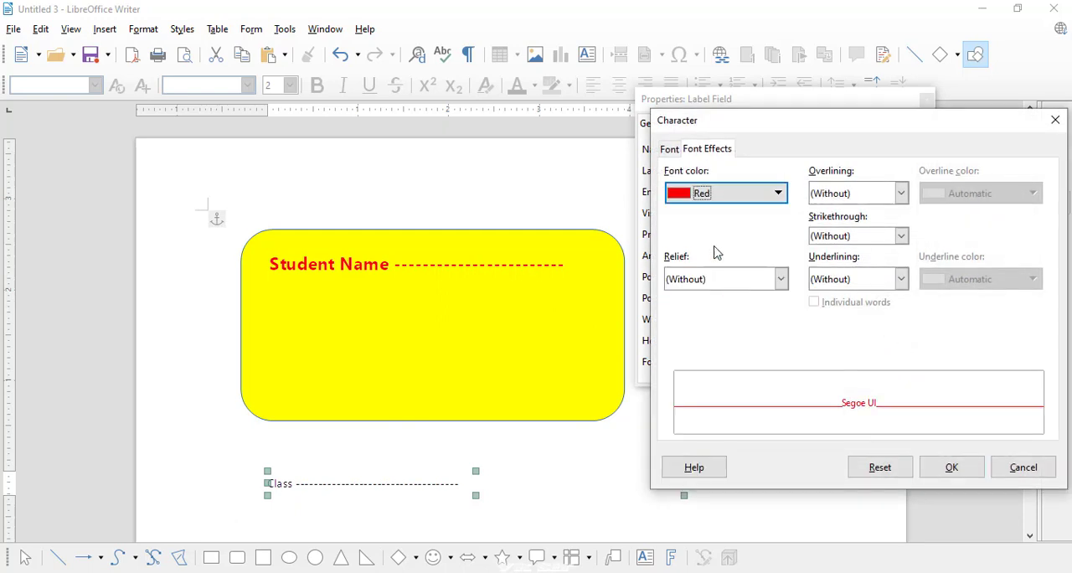
click(670, 149)
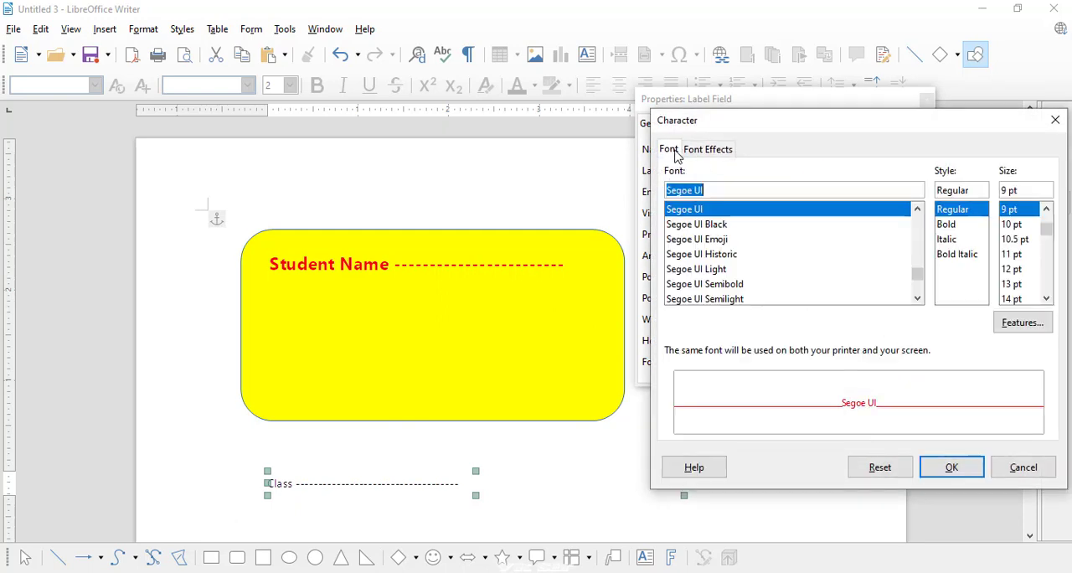
click(945, 225)
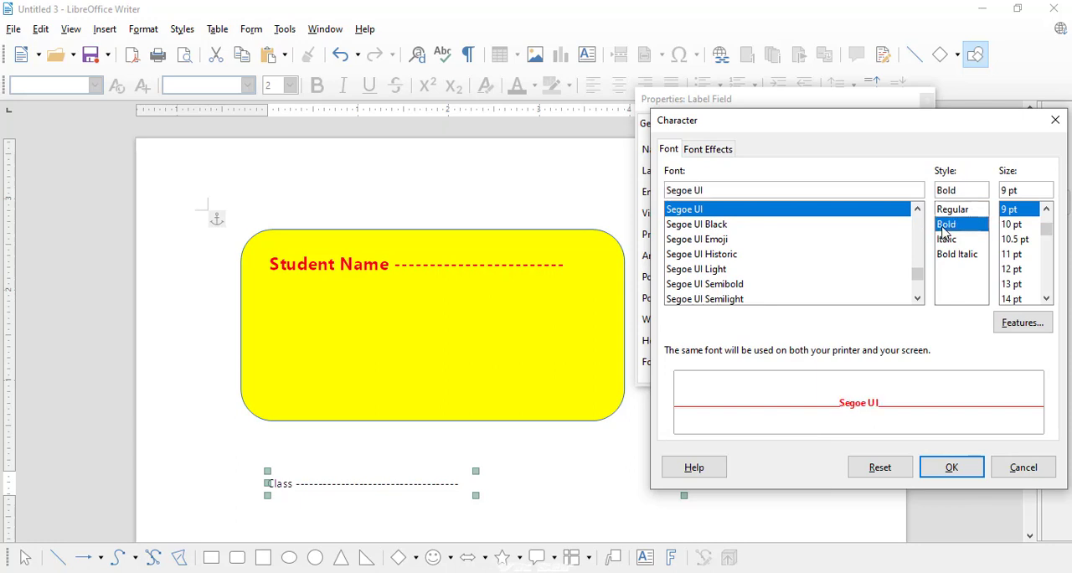
click(1015, 299)
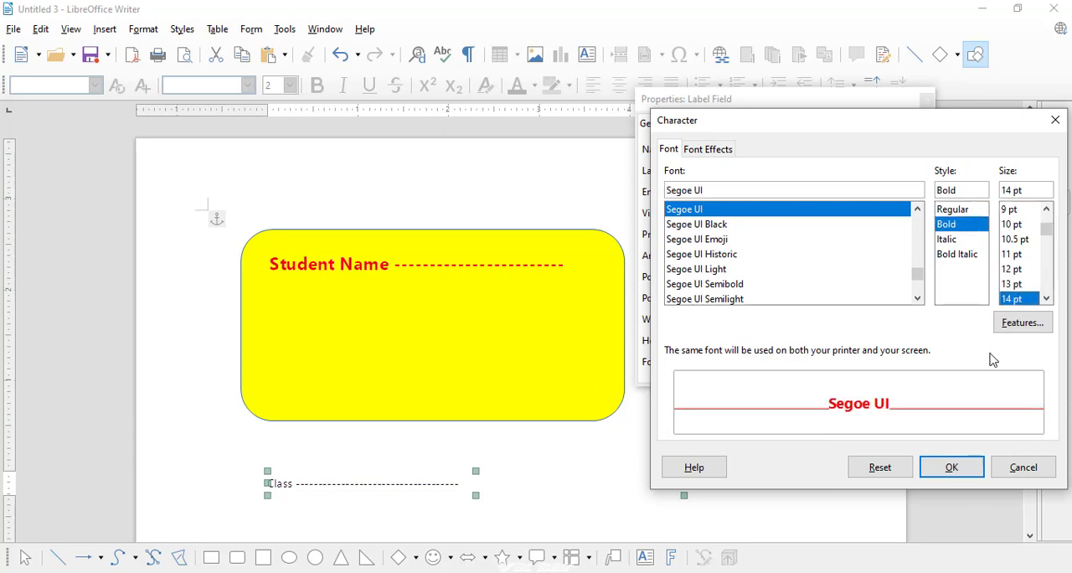
click(957, 469)
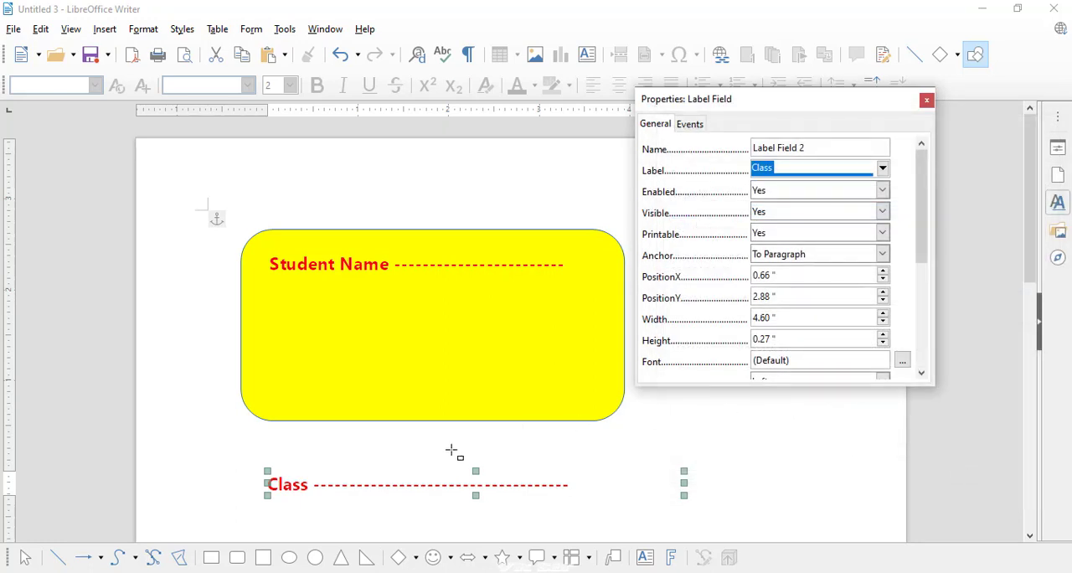
- Move the "Class" label into the yellow rectangle, directly beneath the "Student Name" label, and deselect it
drag(321, 490, 325, 317)
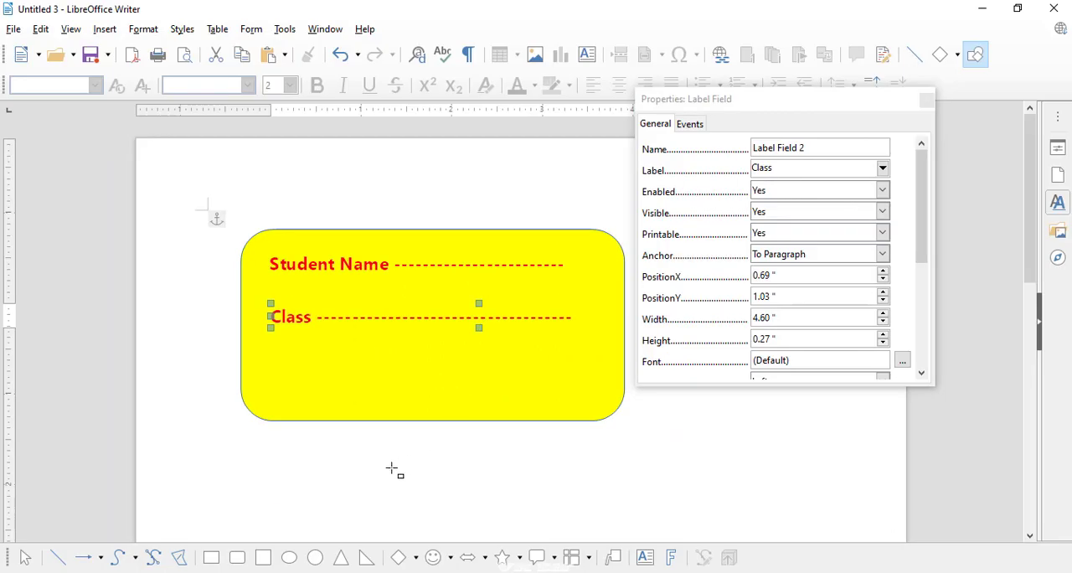
click(391, 468)
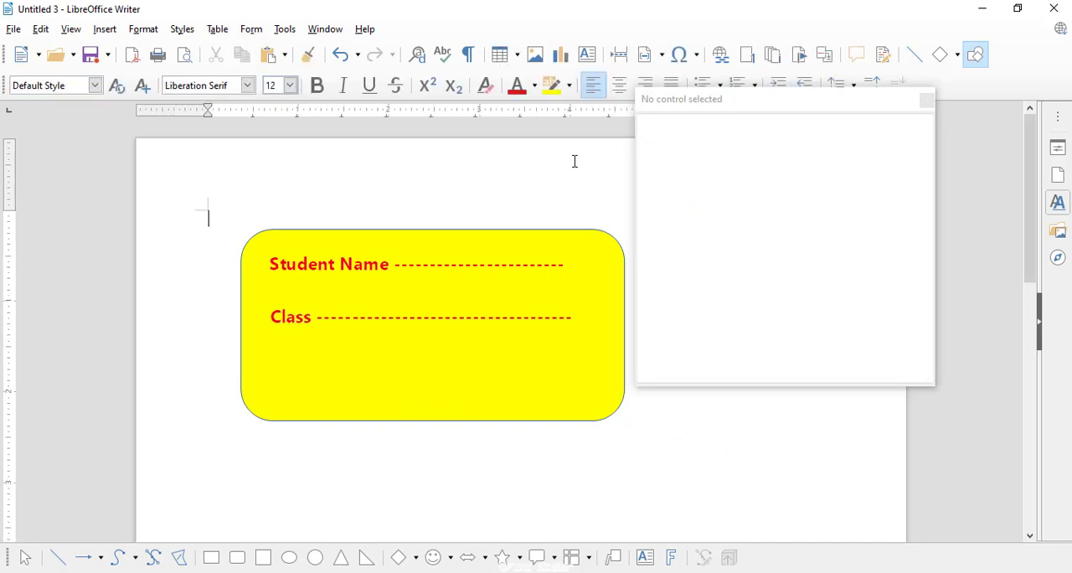
- Draw a third label form control about 5.10 × 0.73 inches below the yellow rectangle
click(215, 32)
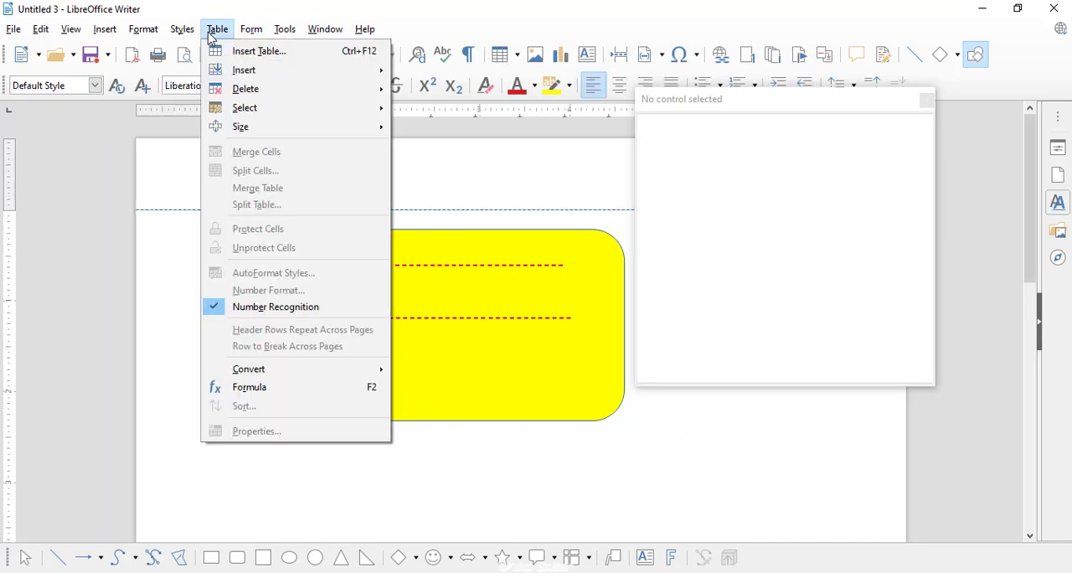
mouse_move(247, 33)
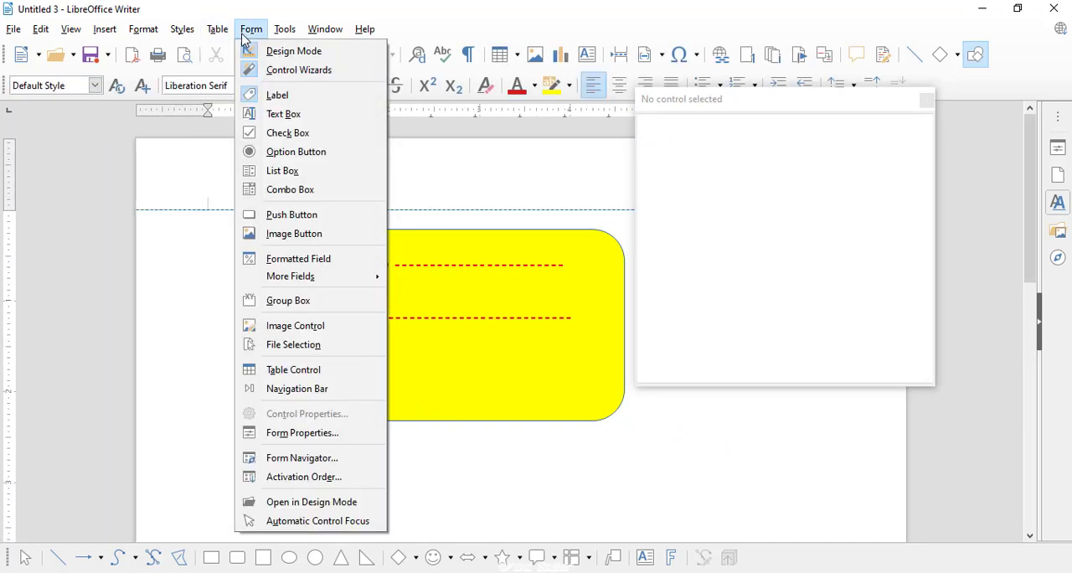
click(279, 114)
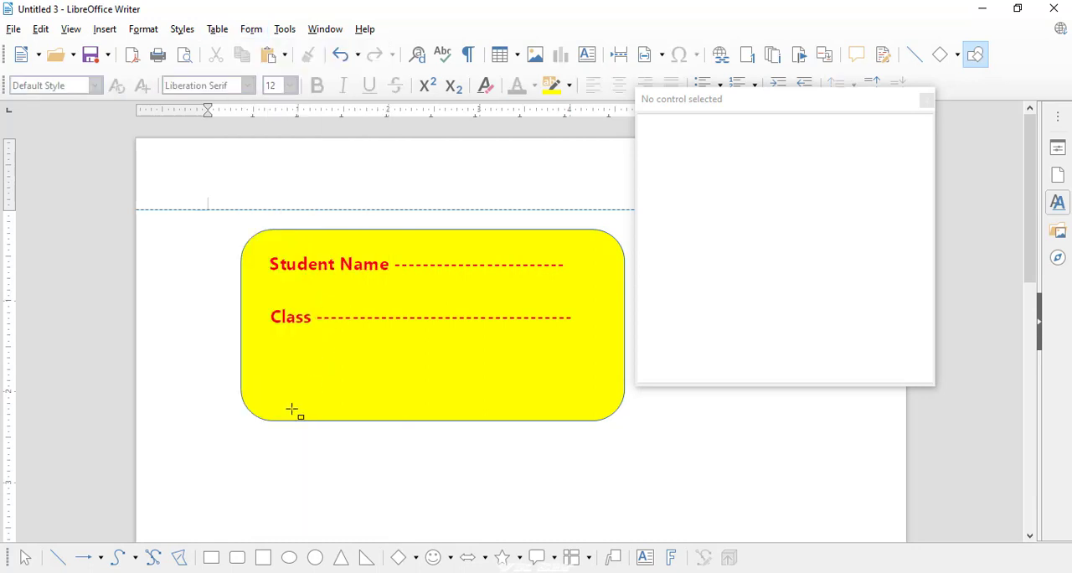
drag(246, 449, 707, 513)
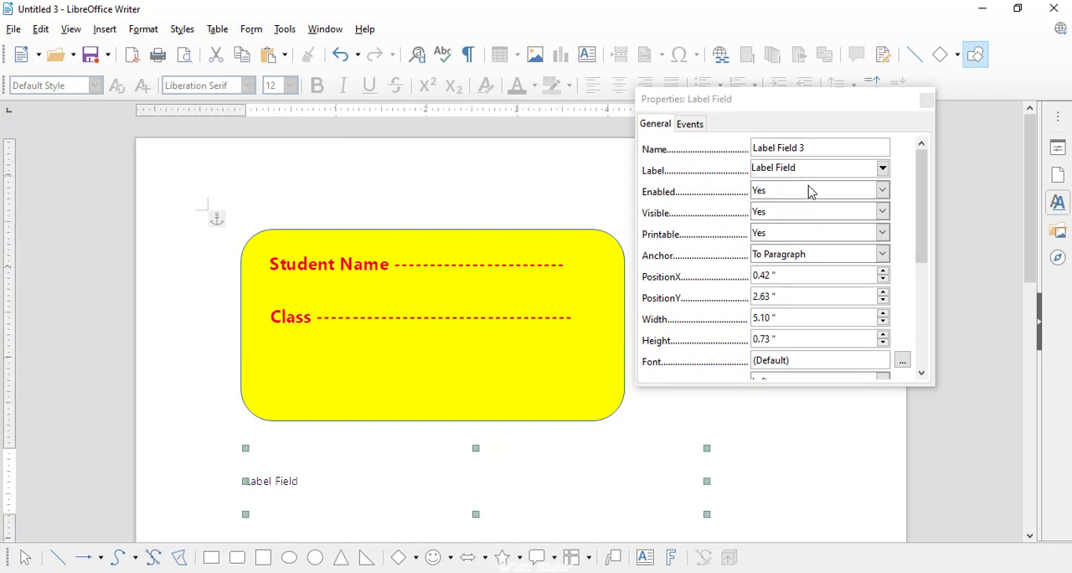
- Set the third label's text to "Subject" followed by a long row of hyphens
click(809, 170)
drag(809, 170, 729, 163)
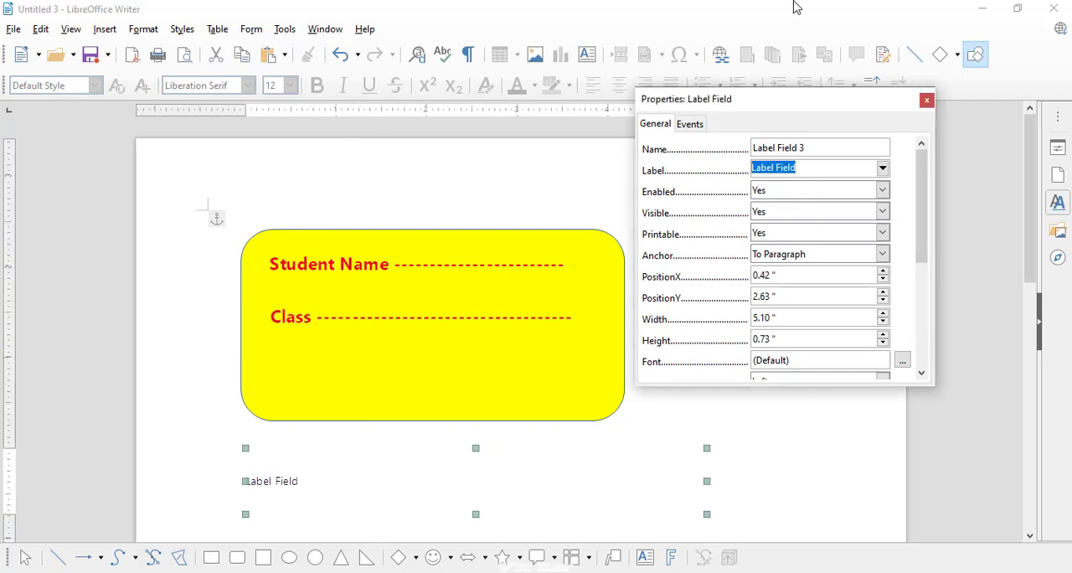
text(Sub)
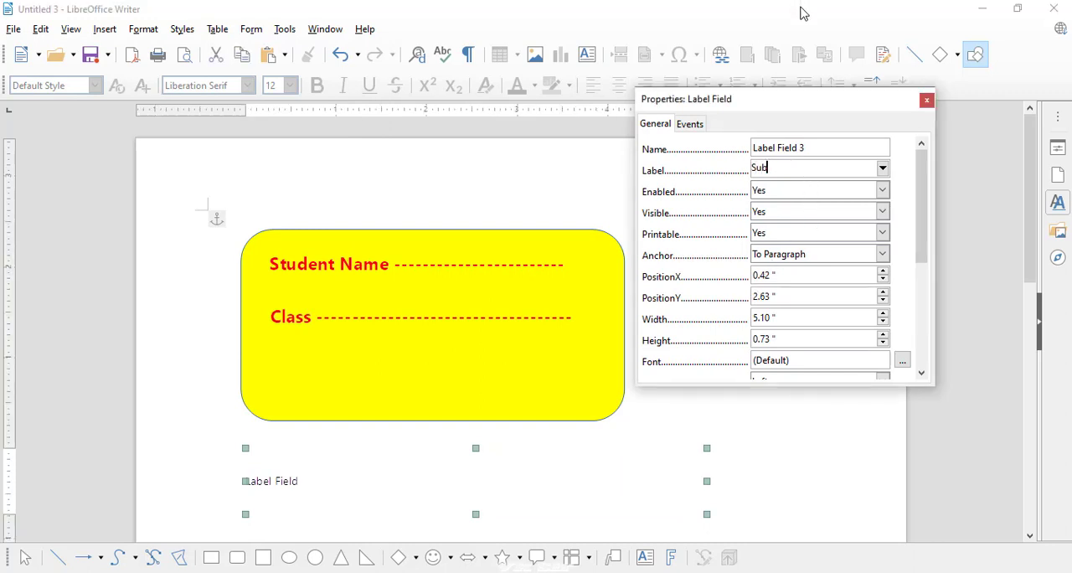
text(ject --------------------------)
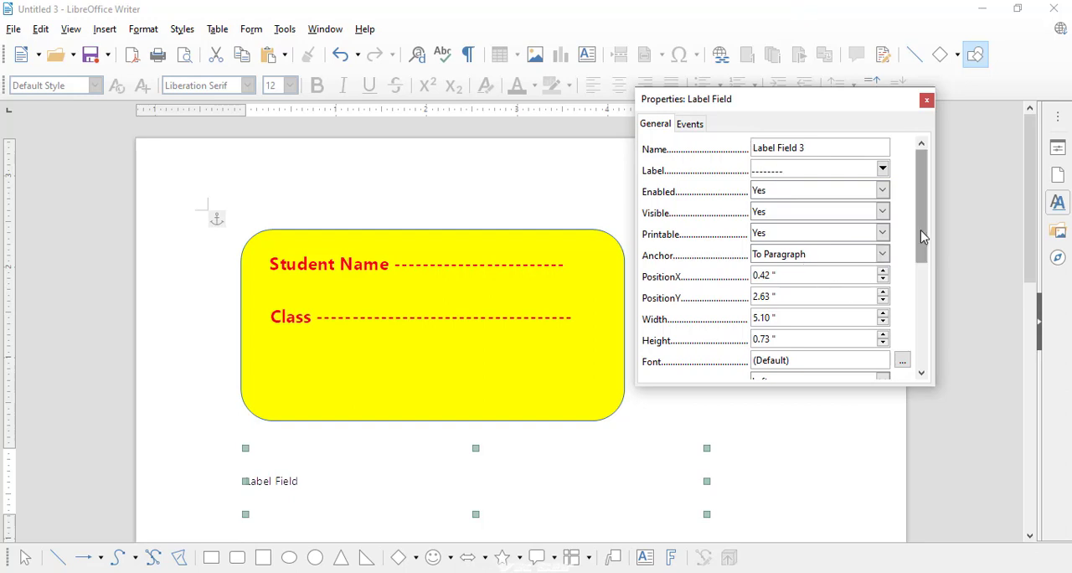
- Format the "Subject" label's text in red Segoe UI Bold at 14 pt
drag(922, 232, 921, 277)
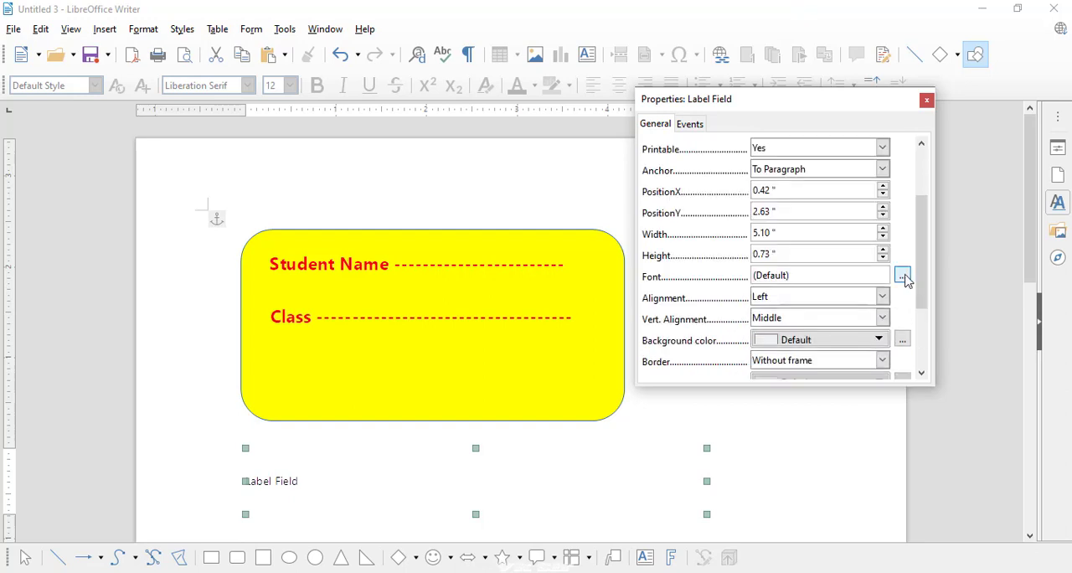
click(902, 276)
click(945, 224)
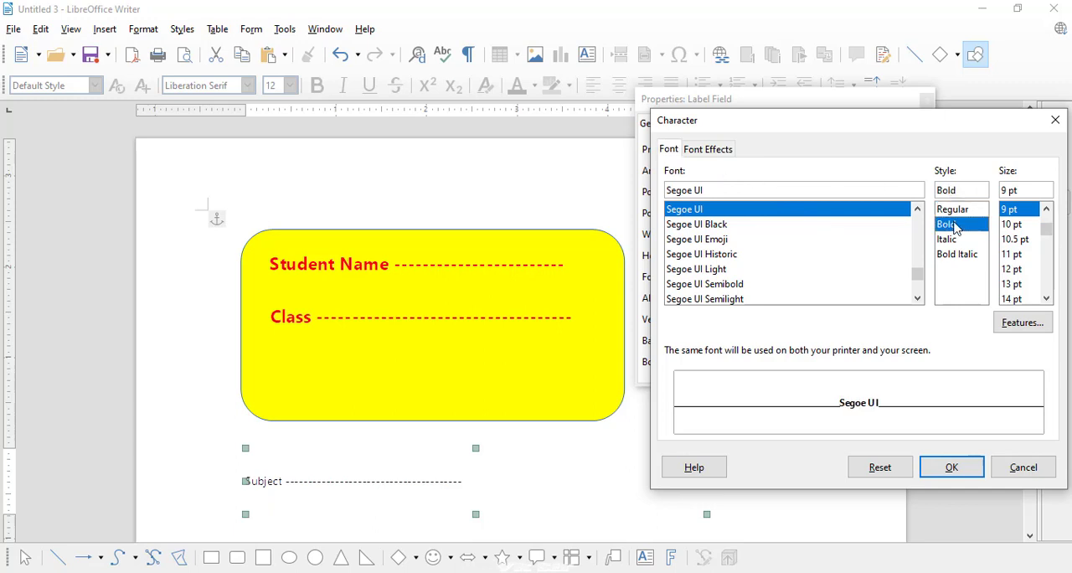
click(1013, 298)
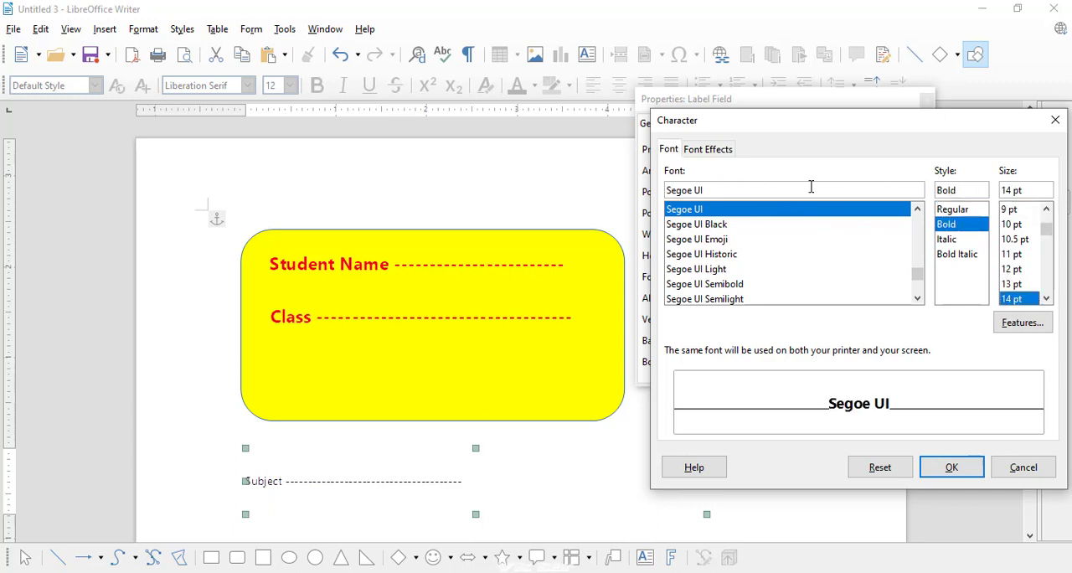
click(708, 148)
click(710, 193)
click(728, 269)
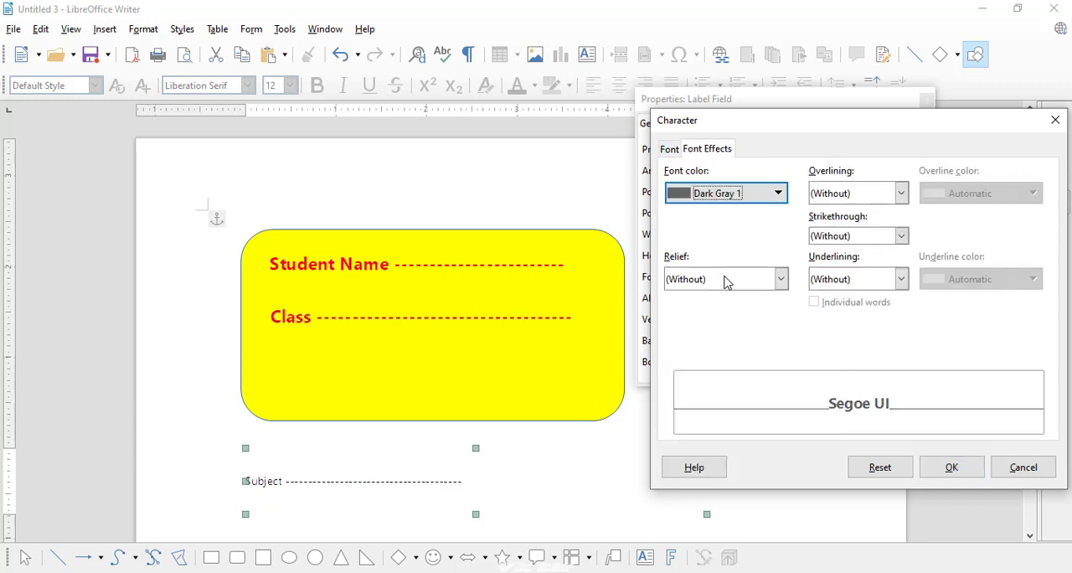
click(735, 204)
click(730, 282)
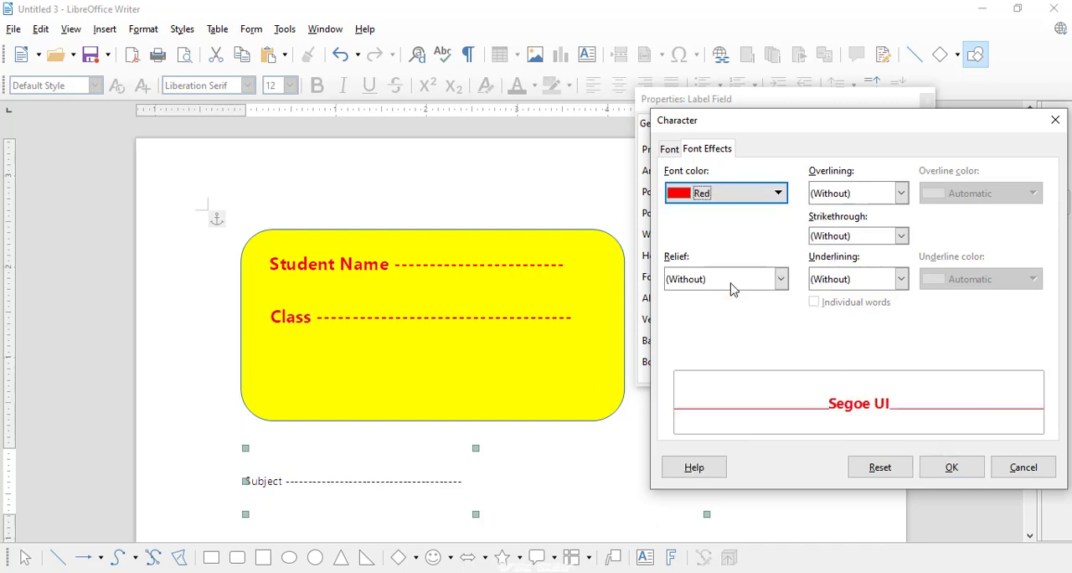
click(941, 470)
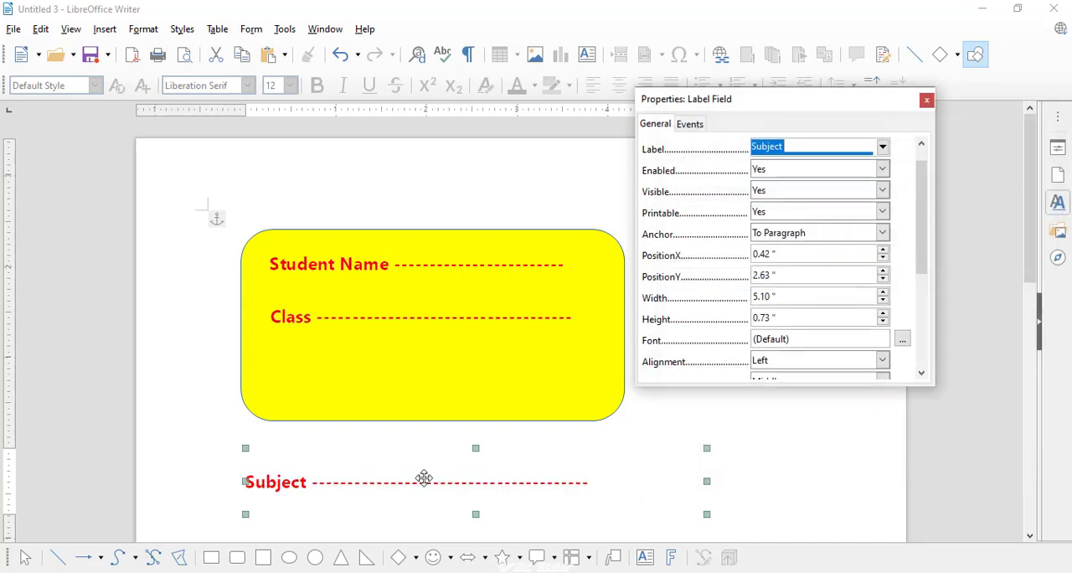
- Move the "Subject" label into the yellow rectangle, beneath the "Class" label, and close the control properties
drag(412, 486, 413, 375)
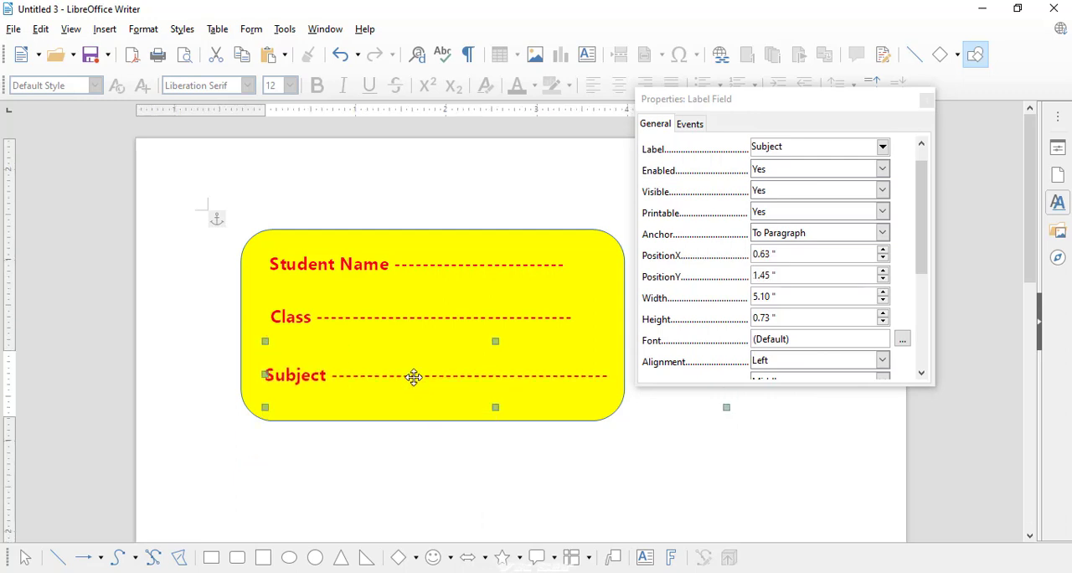
click(497, 473)
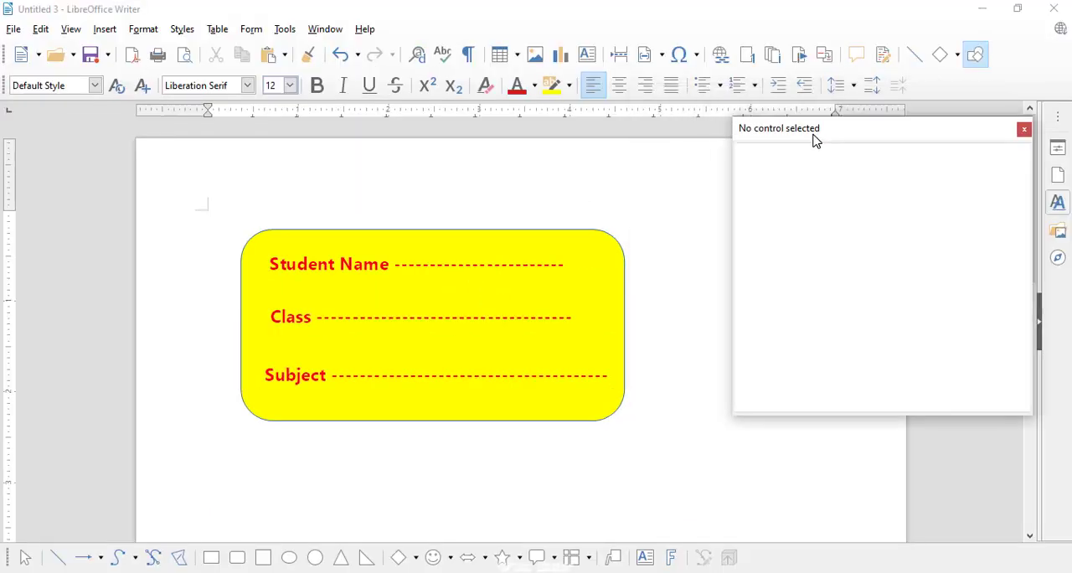
click(1023, 130)
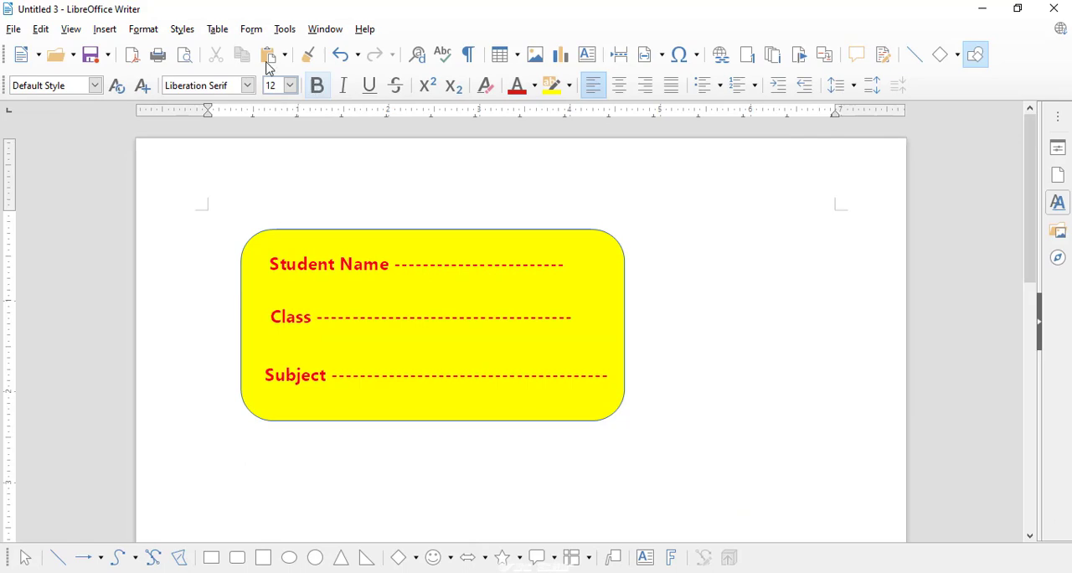
- Open the list of form control commands
click(252, 31)
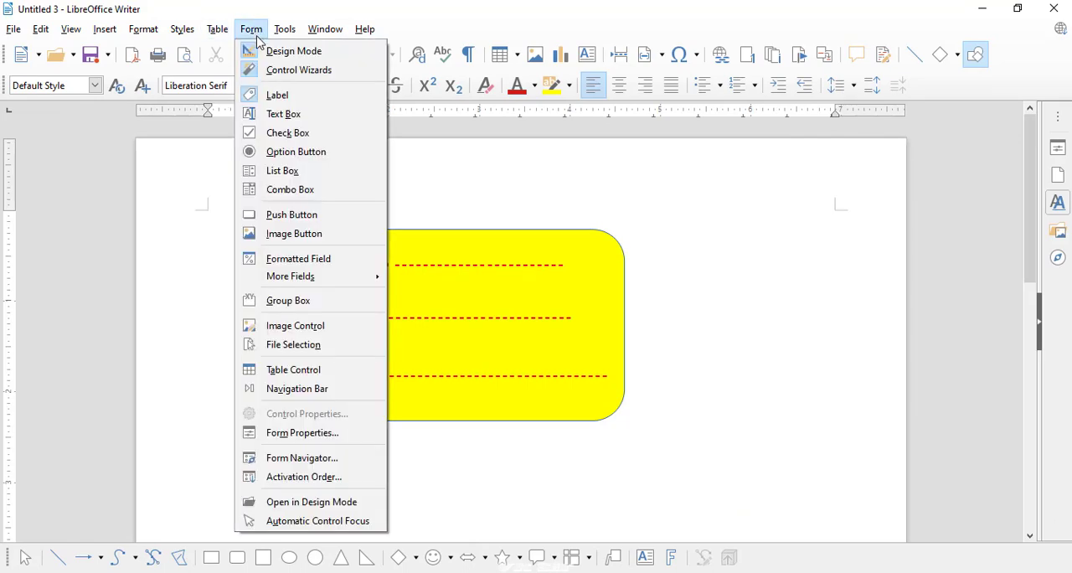